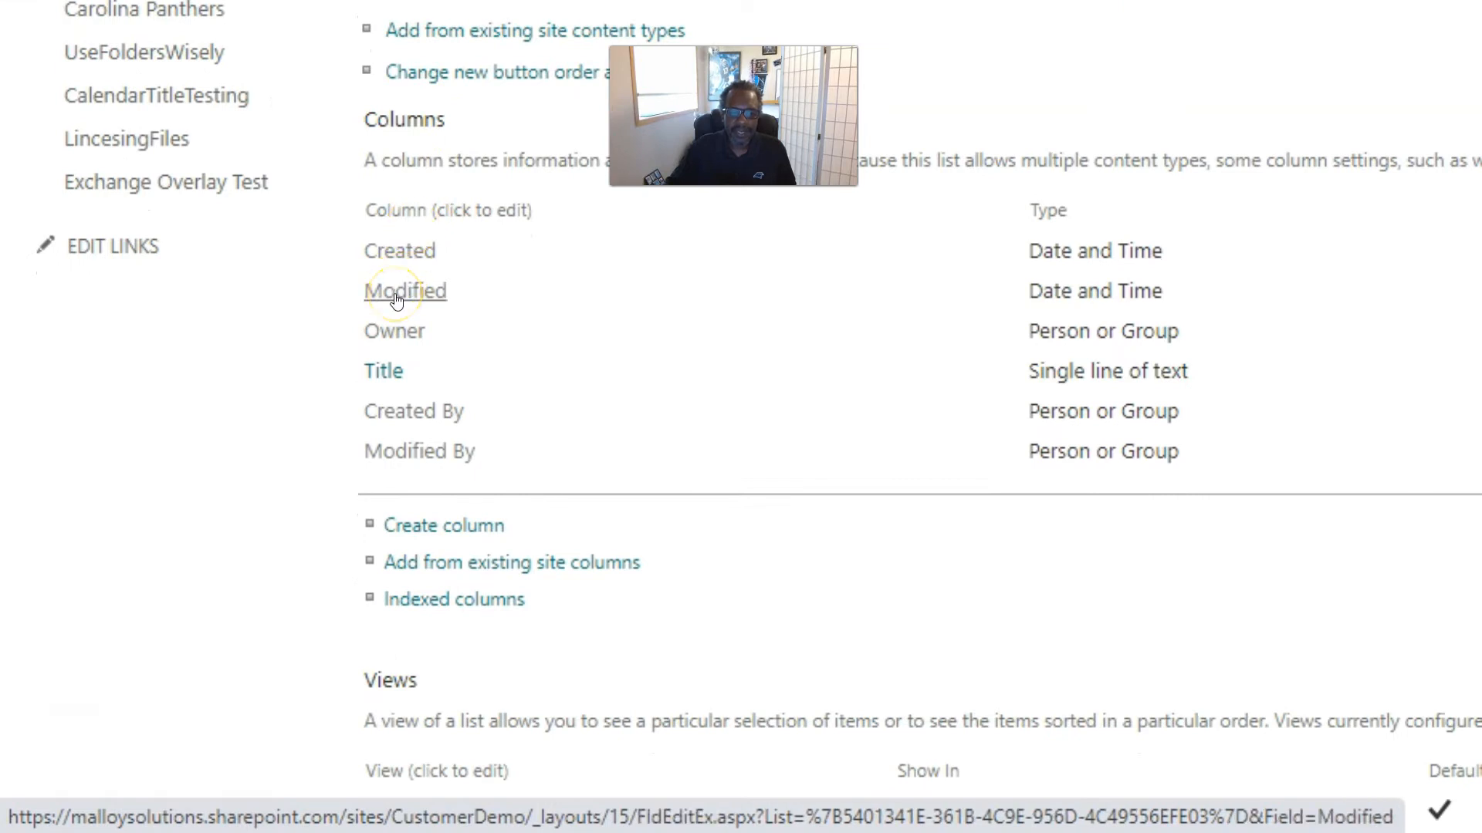
Step: Make the Title column optional by setting its required-information option to No and save the column
{"action": "left_click", "coordinate": [384, 371]}
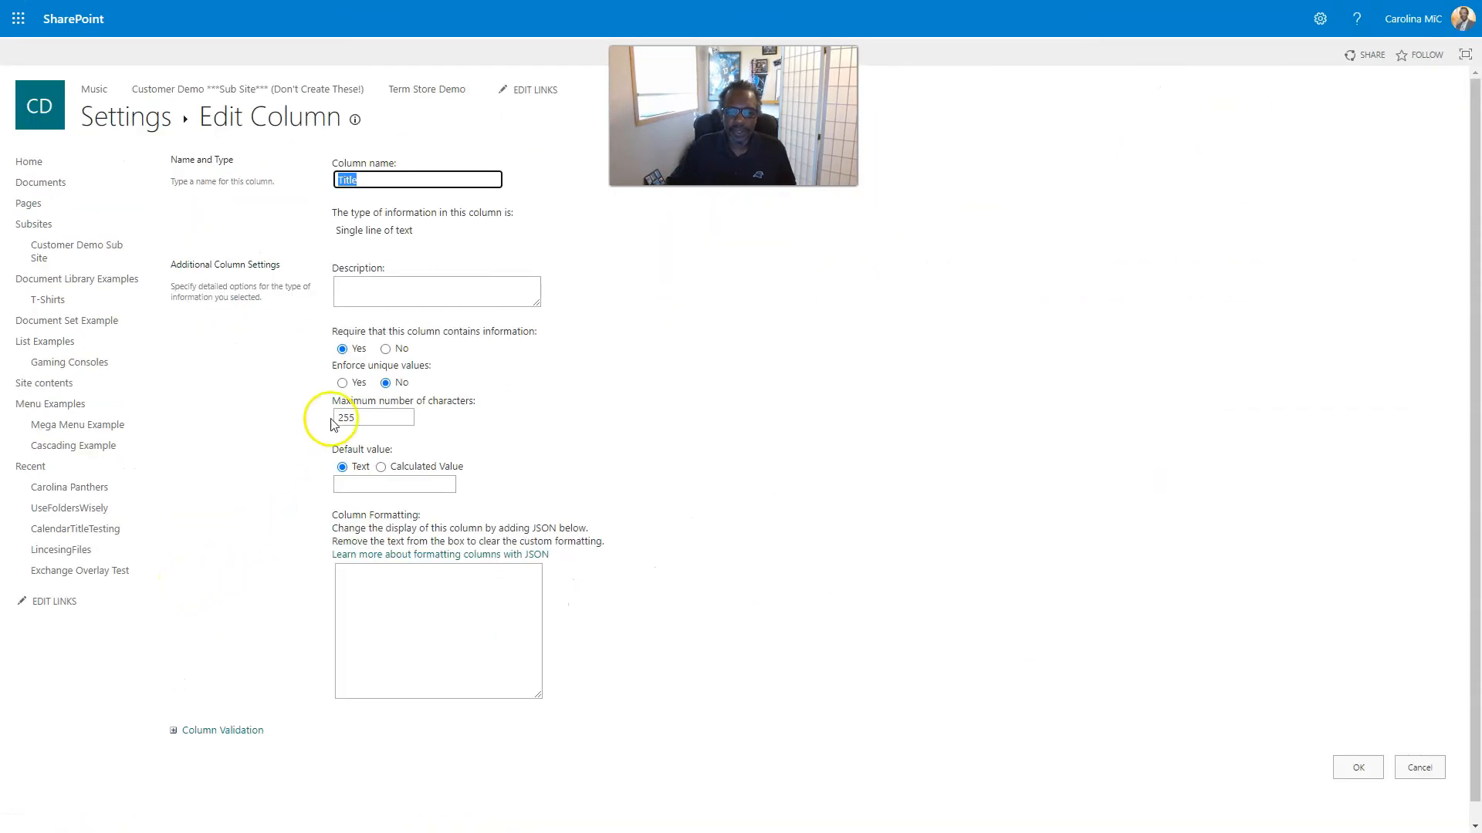
{"action": "left_click", "coordinate": [387, 351]}
{"action": "left_click", "coordinate": [1348, 770]}
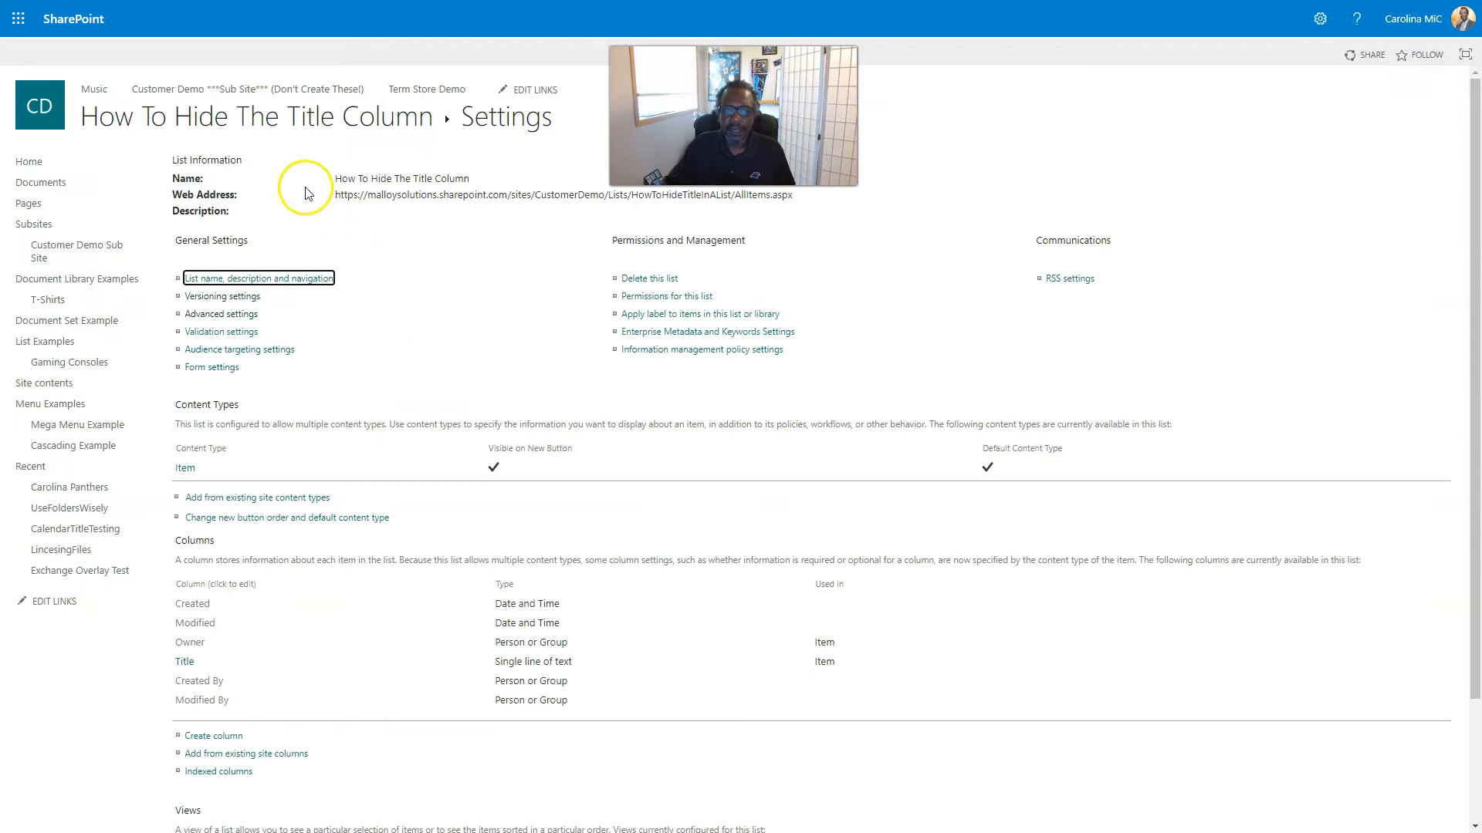
Step: Hide the Title column in the new item form of the How To Hide The Title Column list and save
{"action": "left_click", "coordinate": [248, 115]}
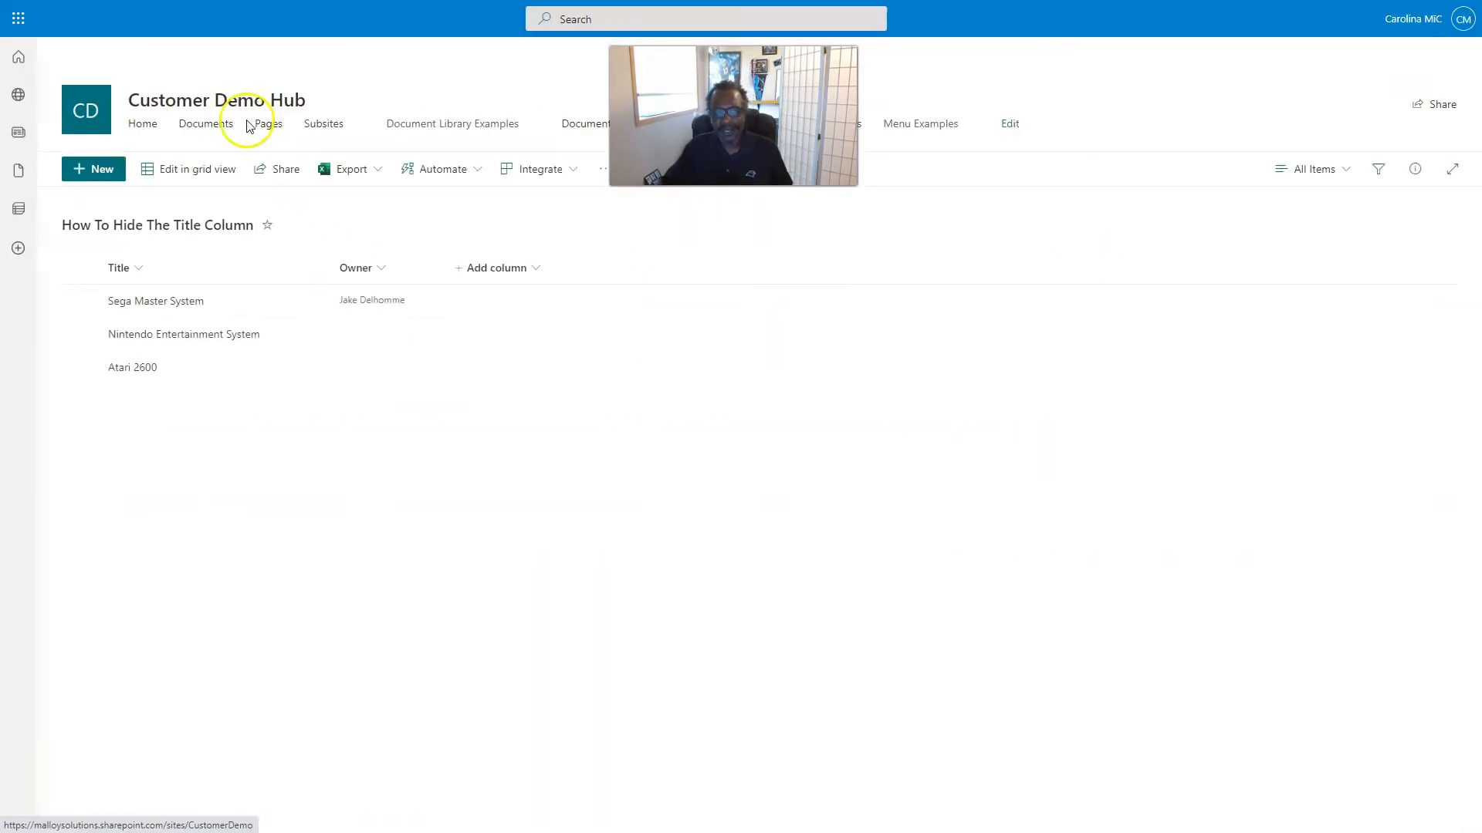
{"action": "left_click", "coordinate": [85, 169]}
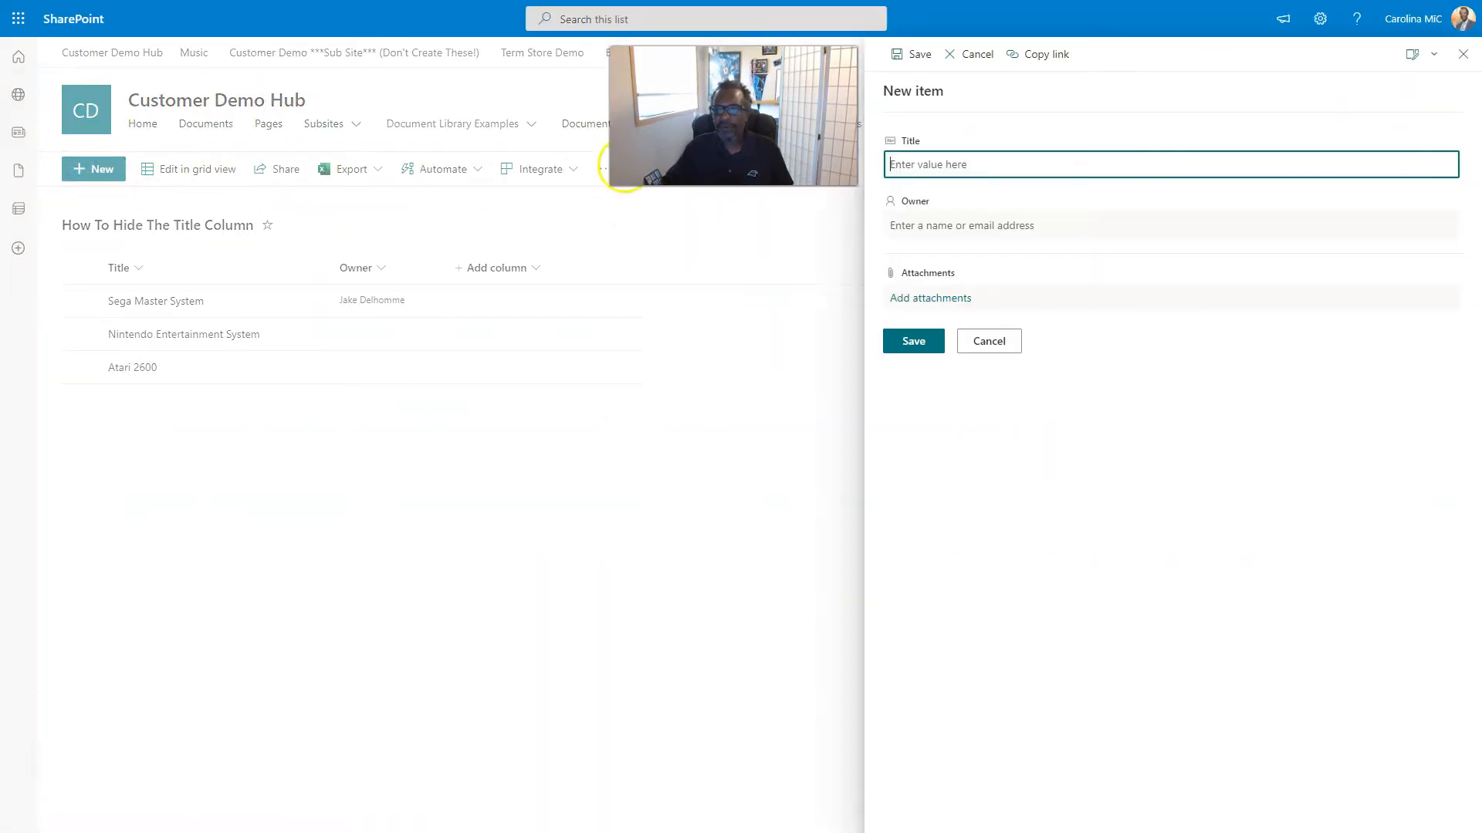
{"action": "left_click_drag", "start_coordinate": [734, 116], "coordinate": [692, 161]}
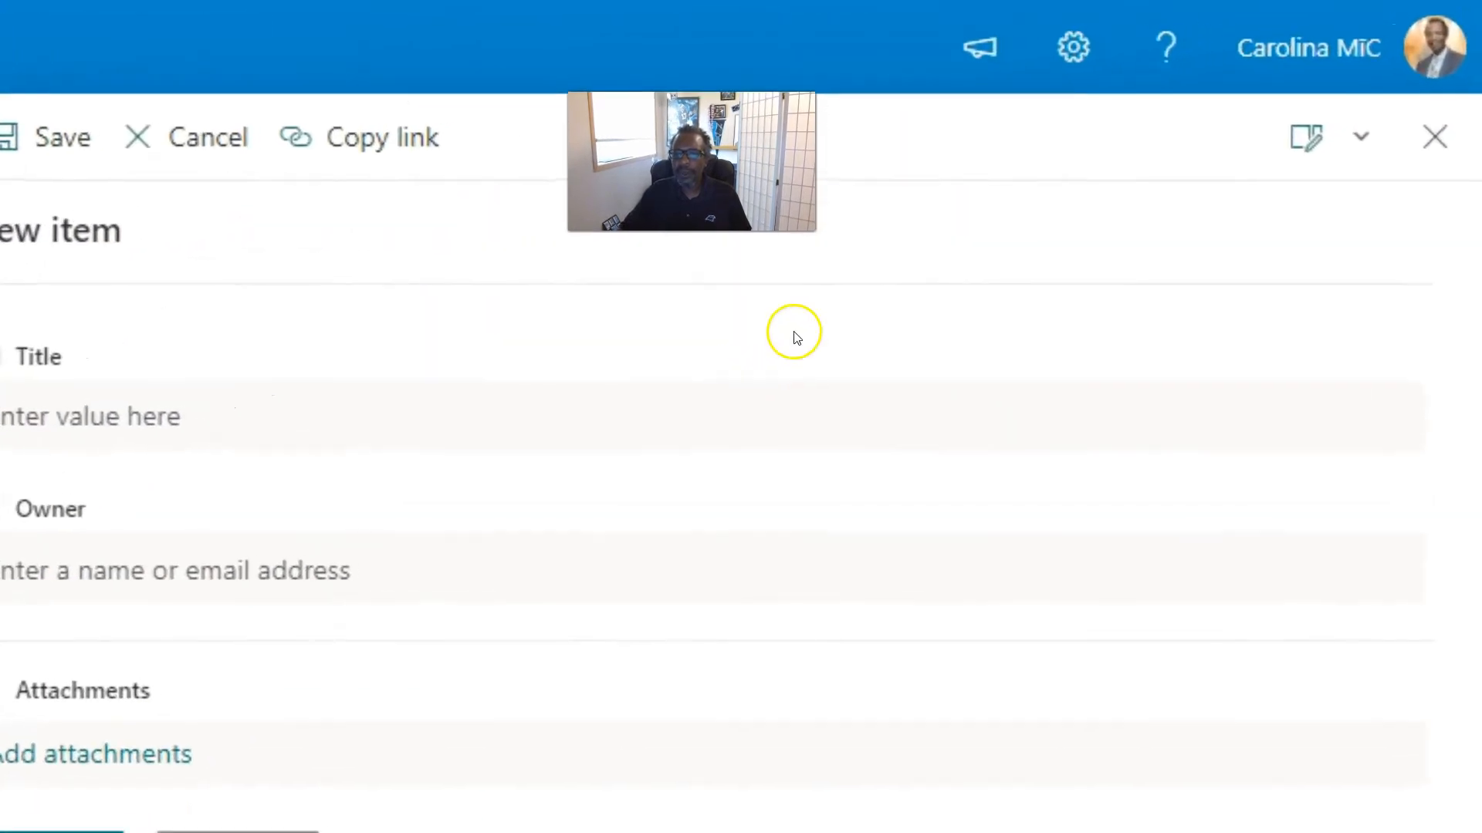
{"action": "left_click", "coordinate": [1356, 146]}
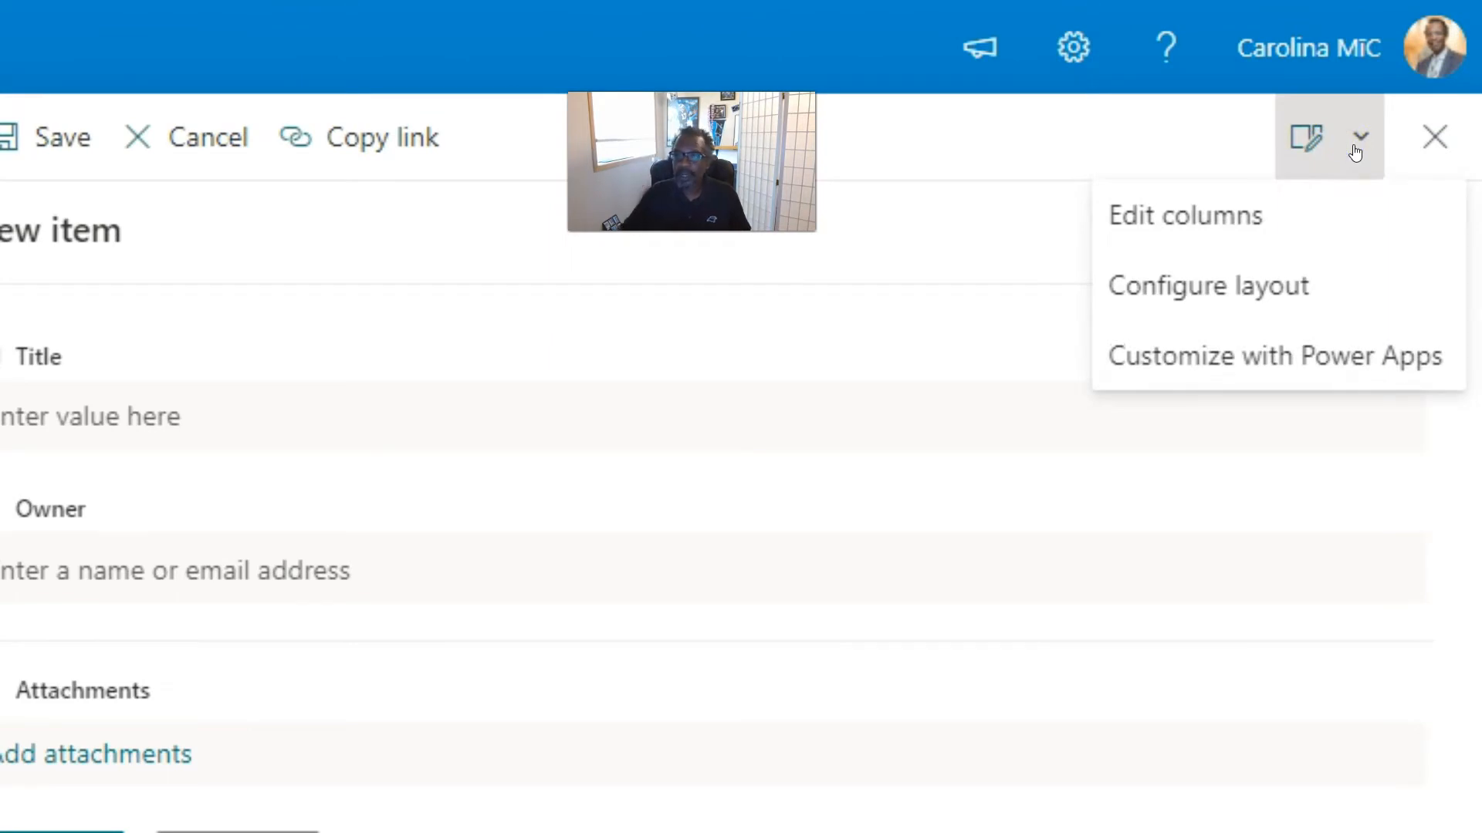
{"action": "left_click", "coordinate": [1185, 215]}
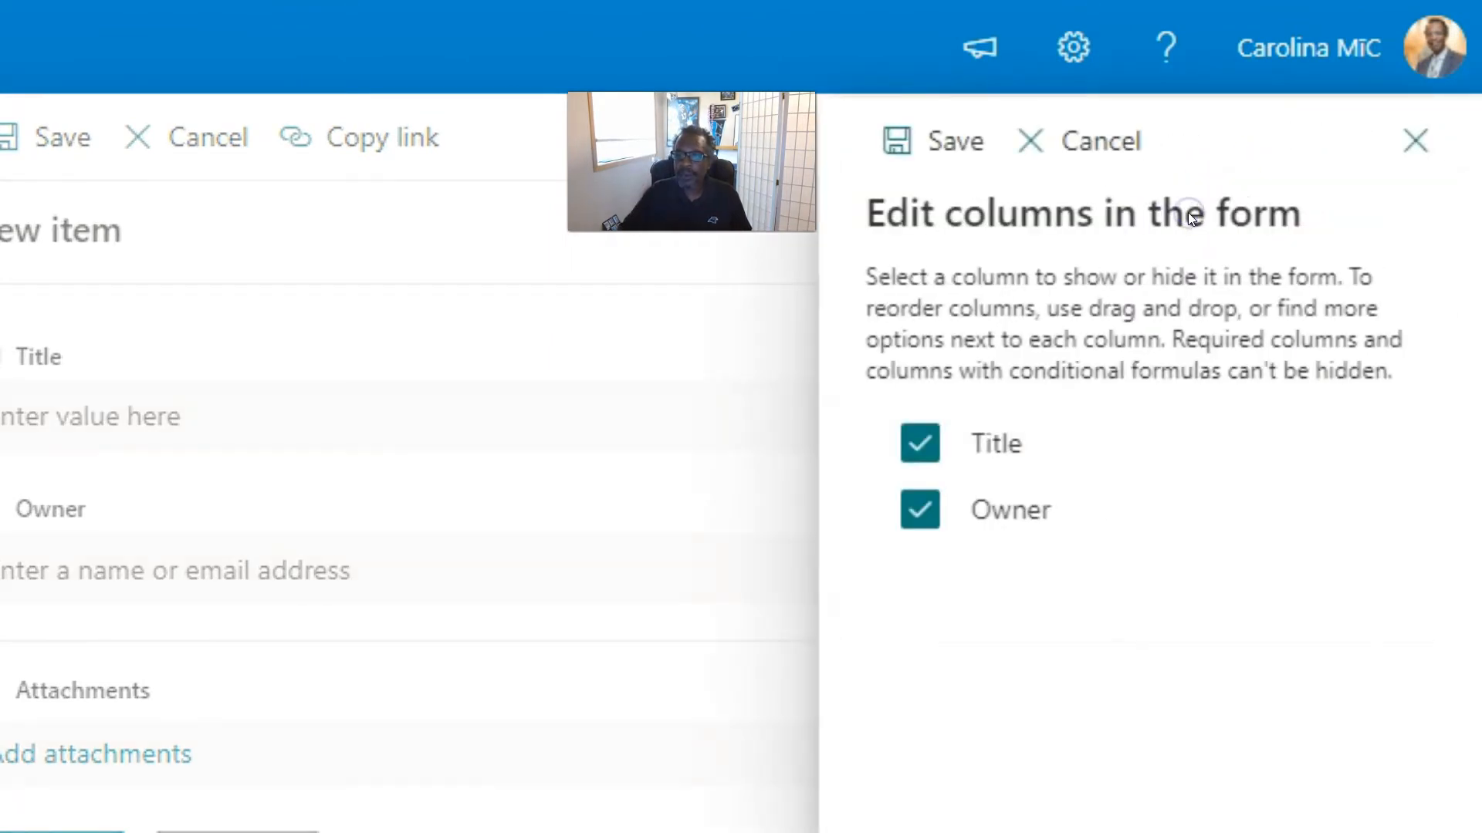
{"action": "left_click", "coordinate": [919, 446]}
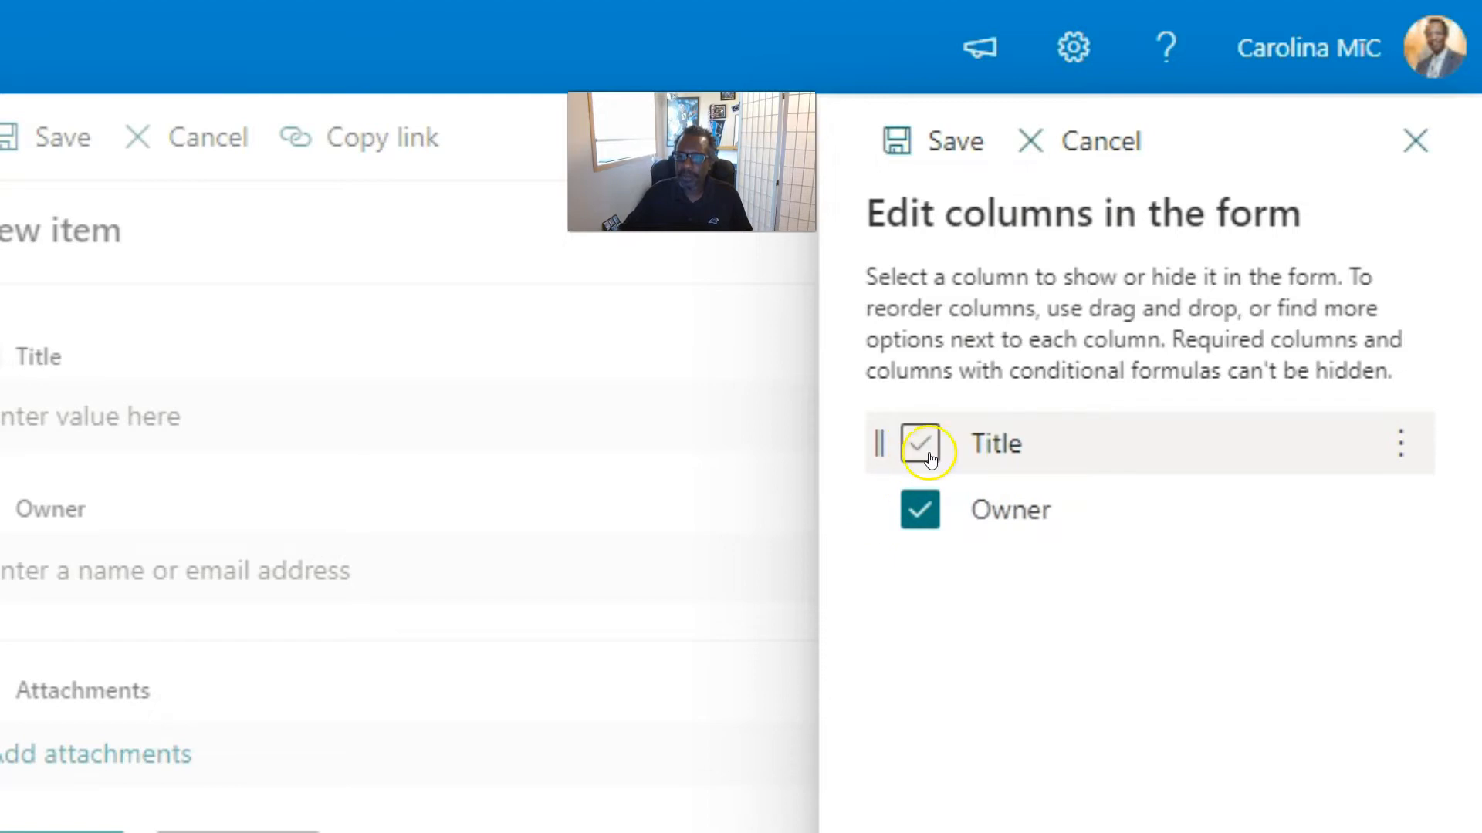
{"action": "left_click", "coordinate": [901, 140]}
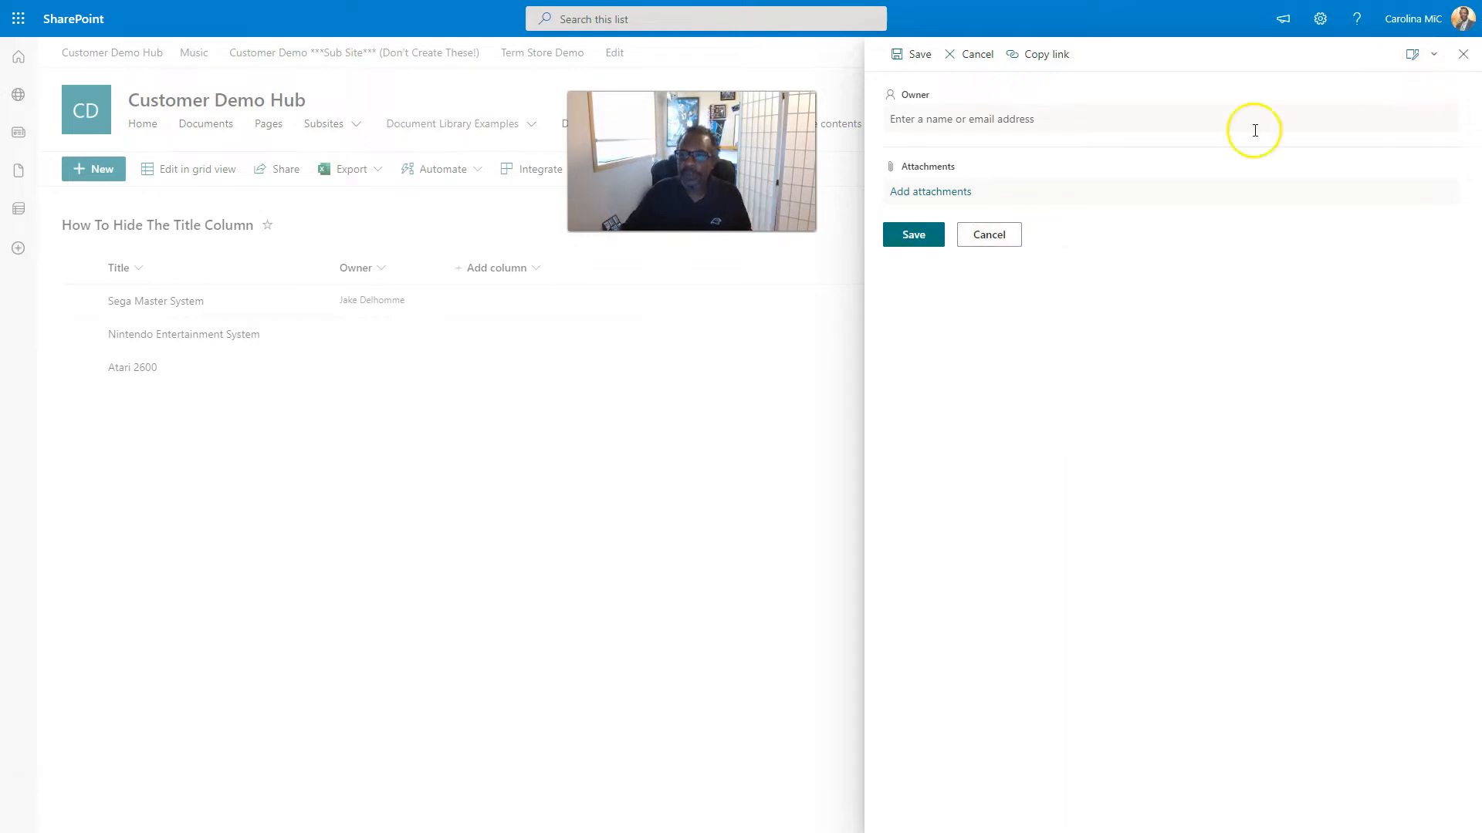
Step: Close the new item form, reopen it to check which fields it offers, and cancel it
{"action": "left_click", "coordinate": [987, 234]}
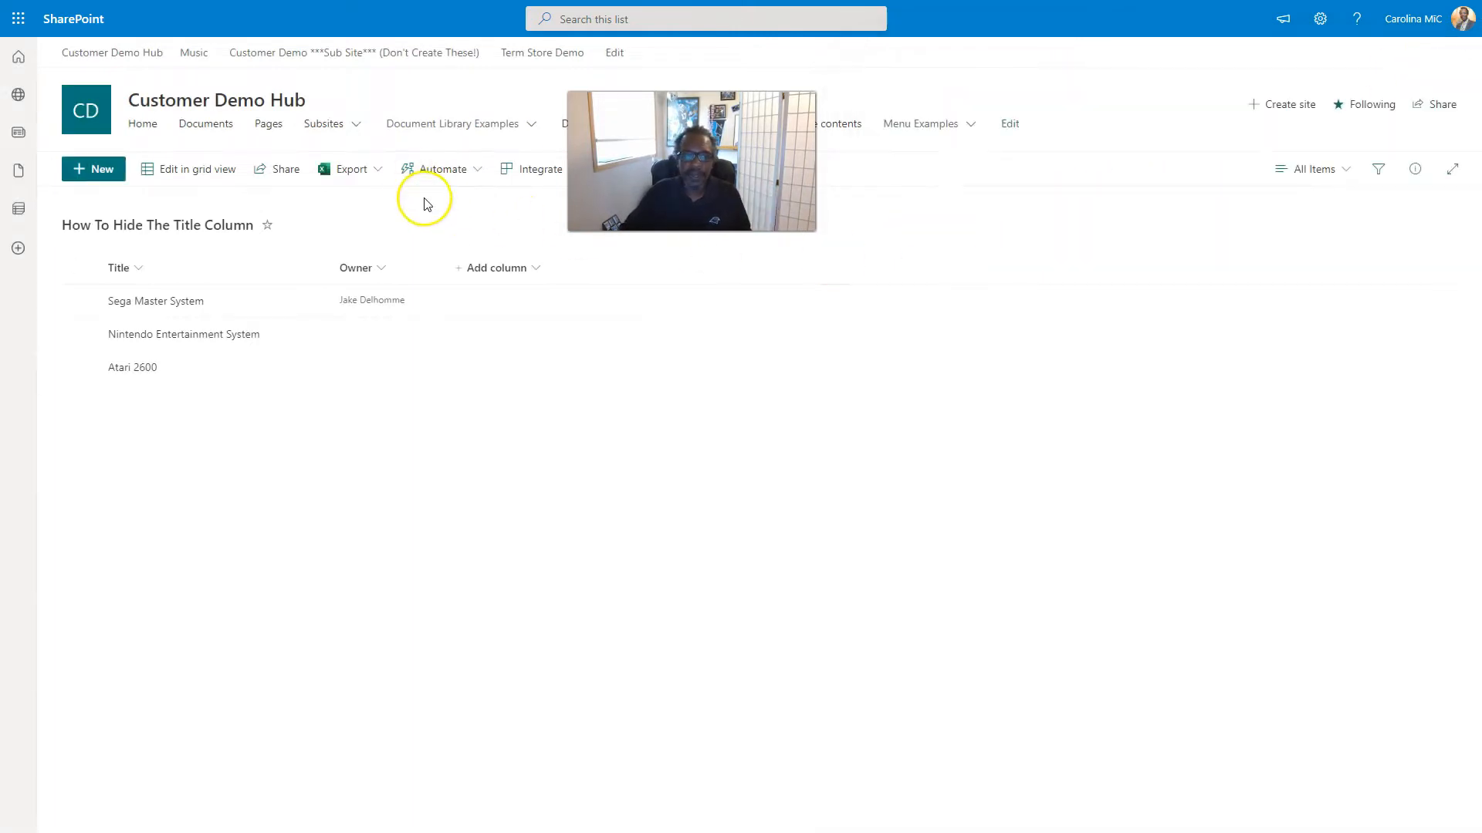
{"action": "left_click", "coordinate": [85, 174]}
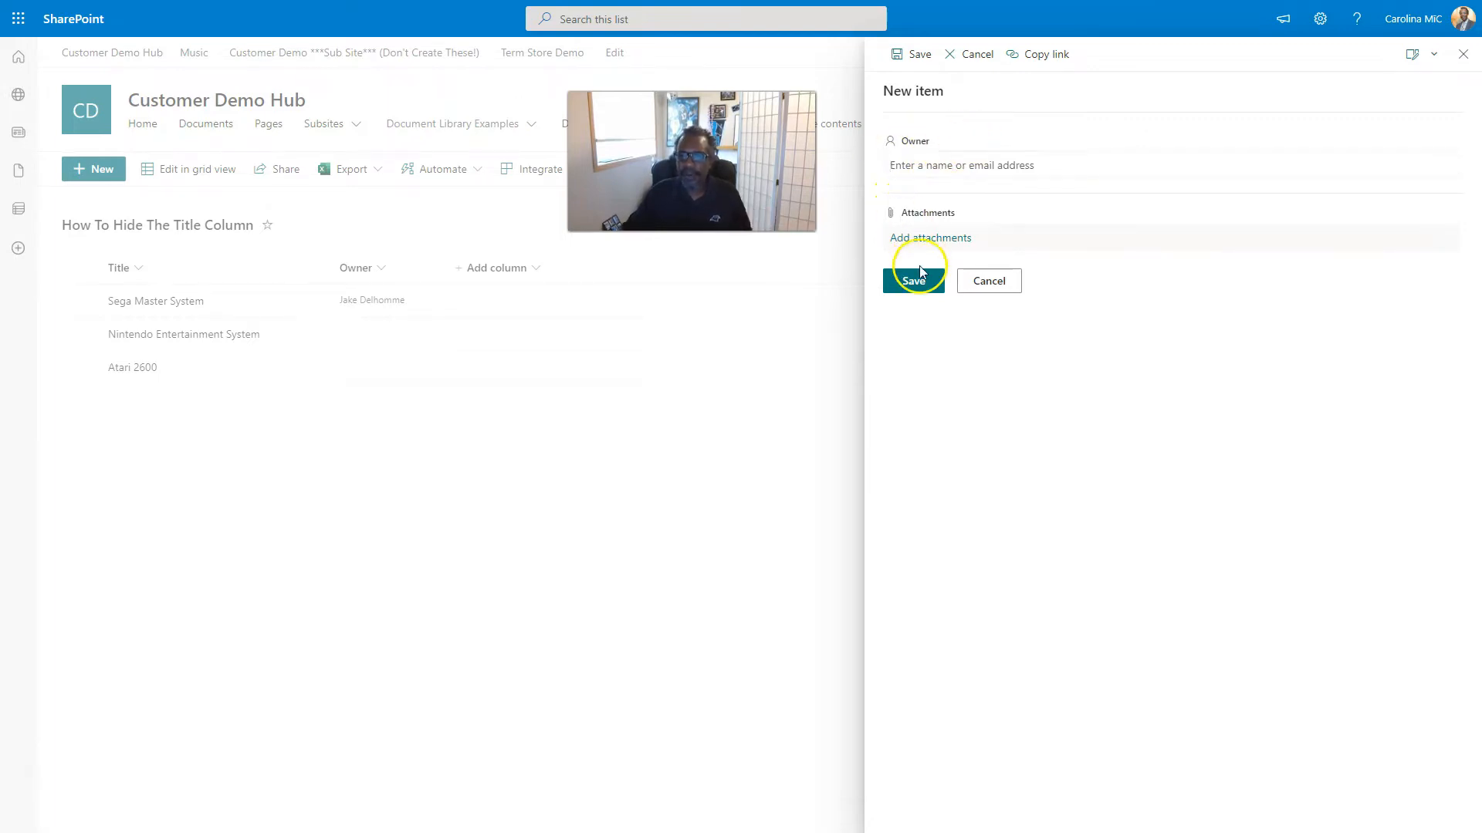
{"action": "left_click", "coordinate": [979, 283]}
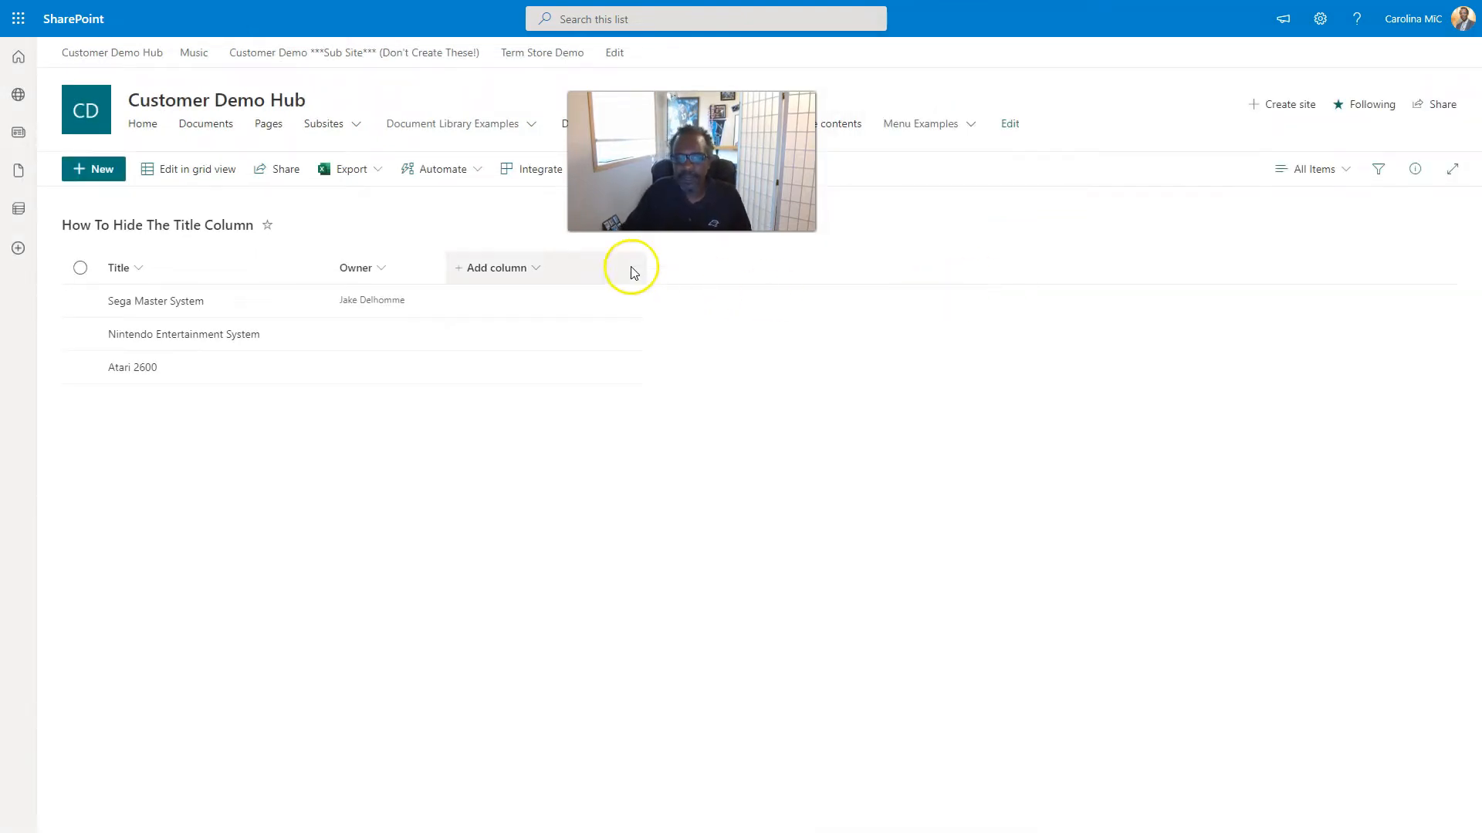
Step: Hide the Title column from the All Items view and apply the change
{"action": "left_click", "coordinate": [138, 271]}
{"action": "left_click", "coordinate": [168, 410]}
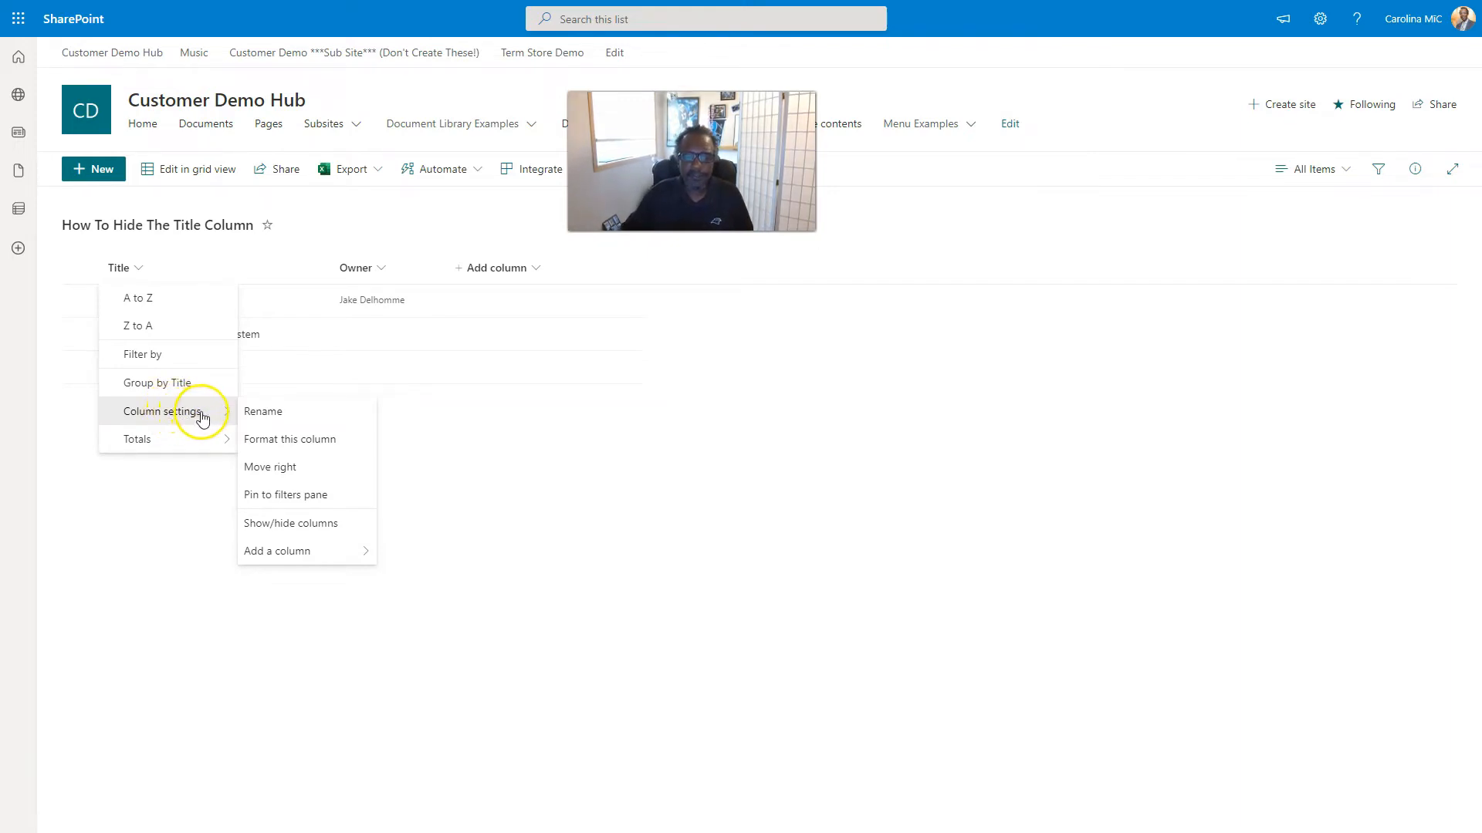
{"action": "left_click", "coordinate": [269, 524]}
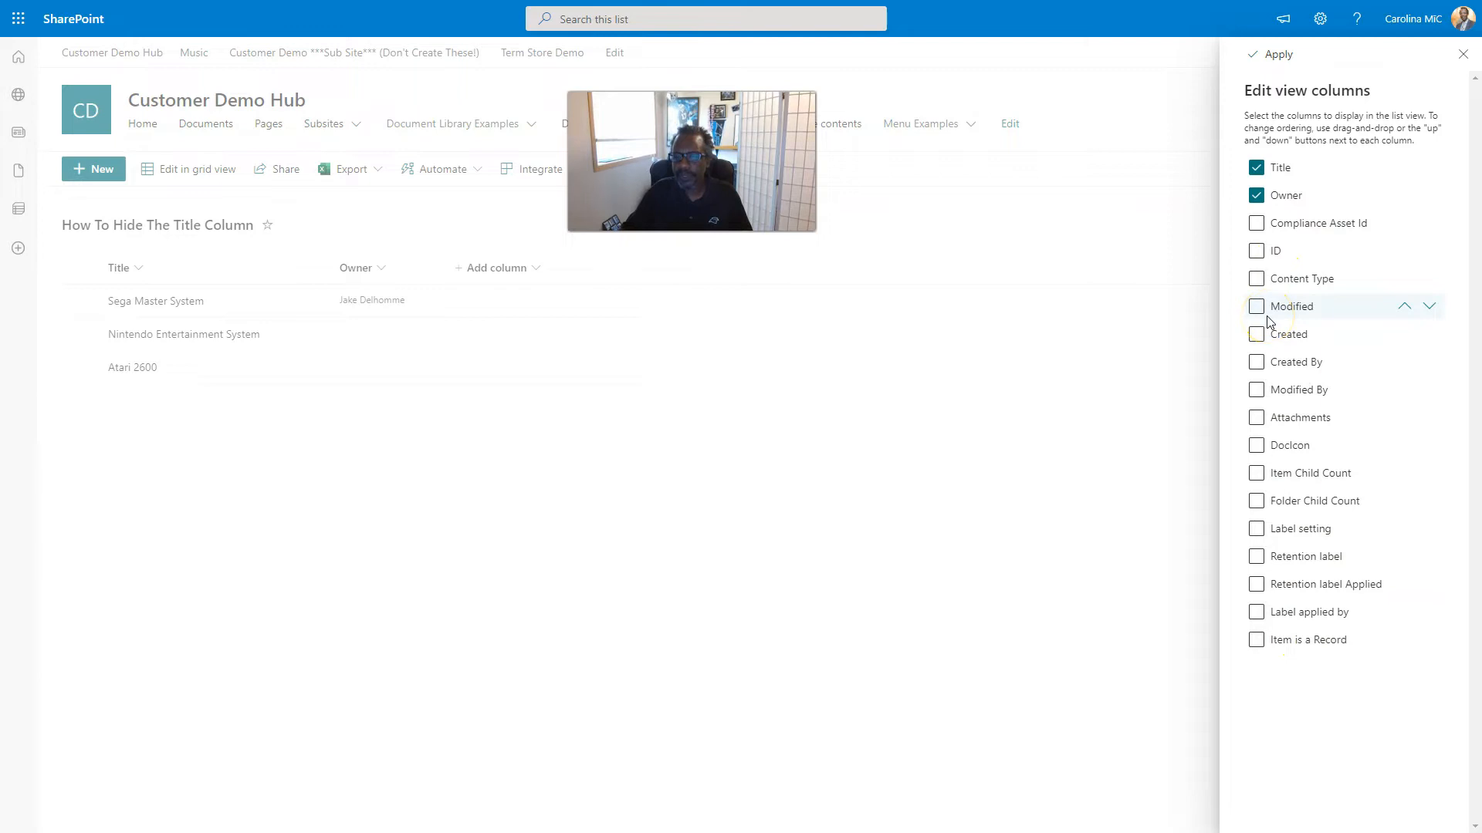
{"action": "left_click", "coordinate": [1256, 171]}
{"action": "left_click", "coordinate": [1275, 55]}
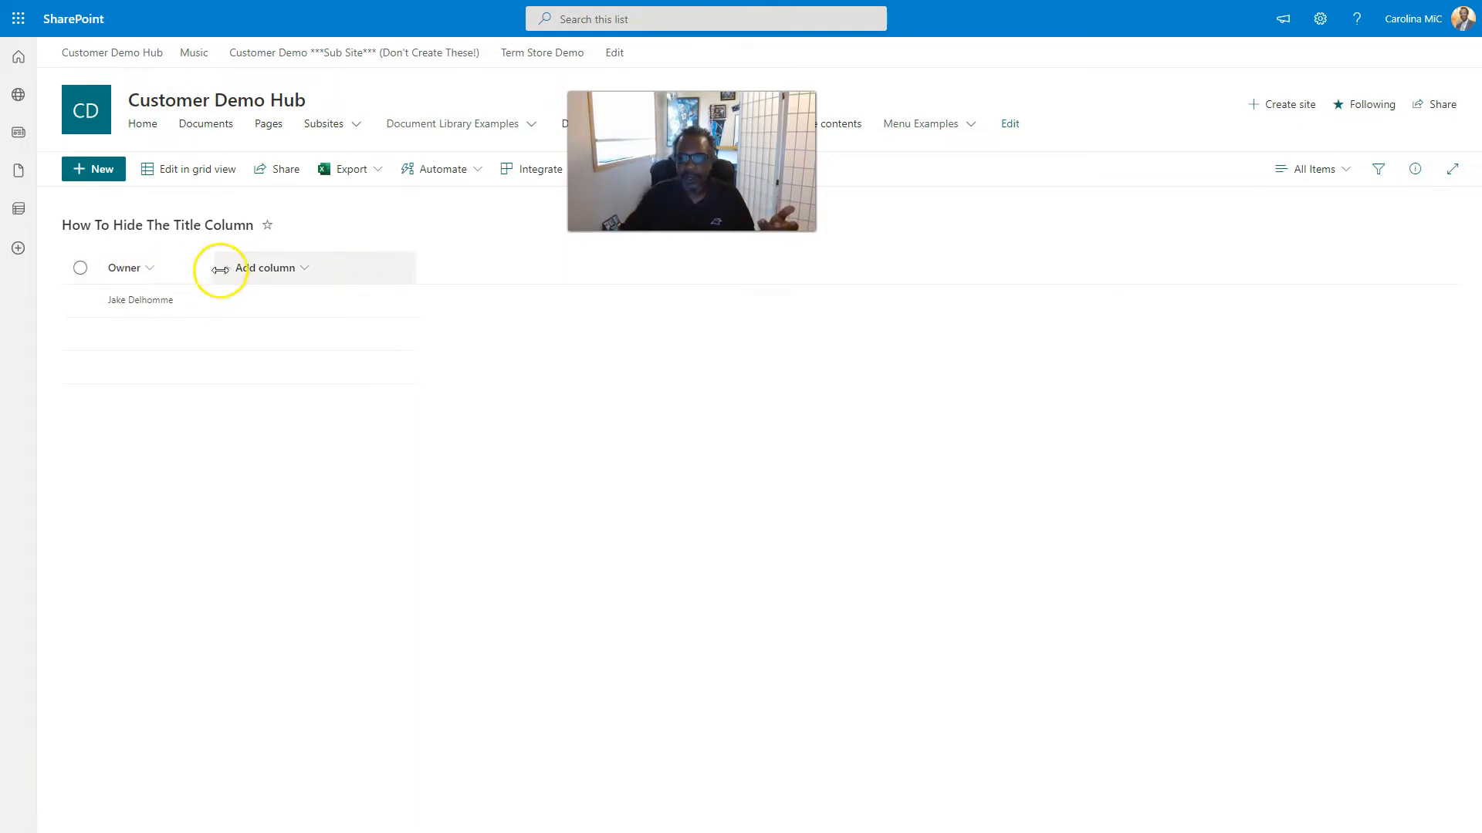
{"action": "left_click", "coordinate": [1340, 179]}
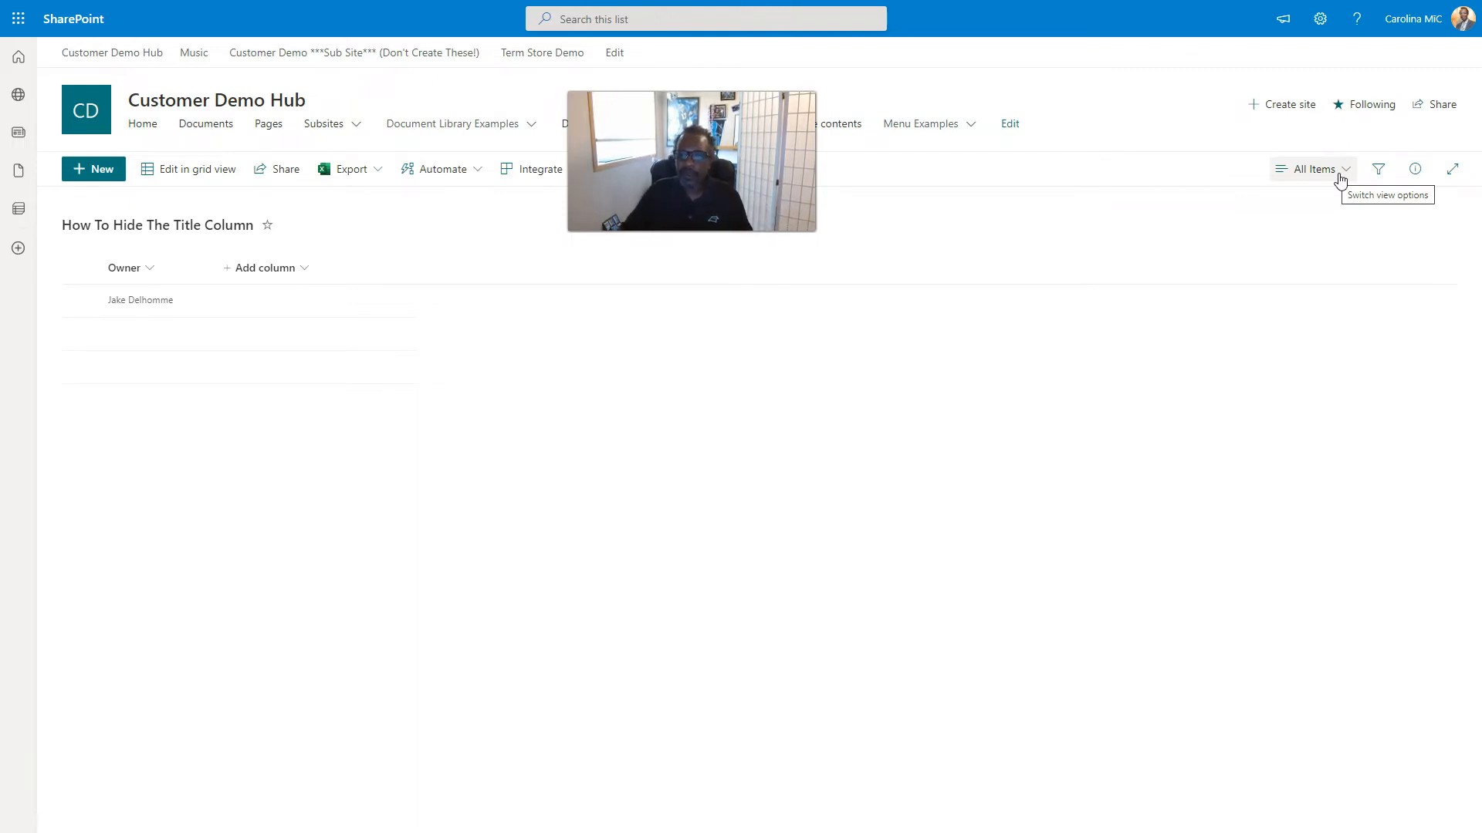
{"action": "left_click", "coordinate": [1346, 175]}
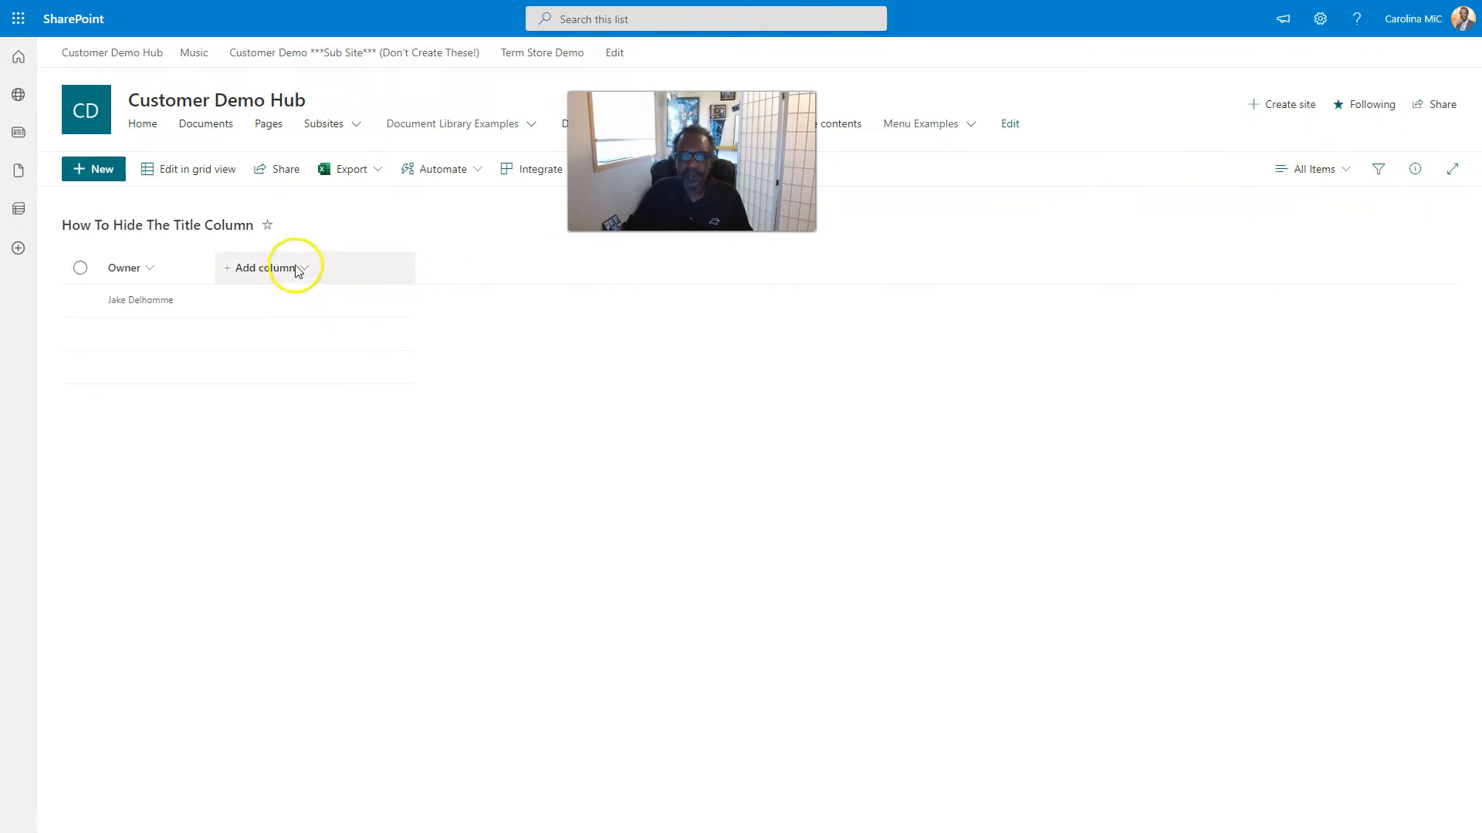
{"action": "left_click", "coordinate": [157, 272]}
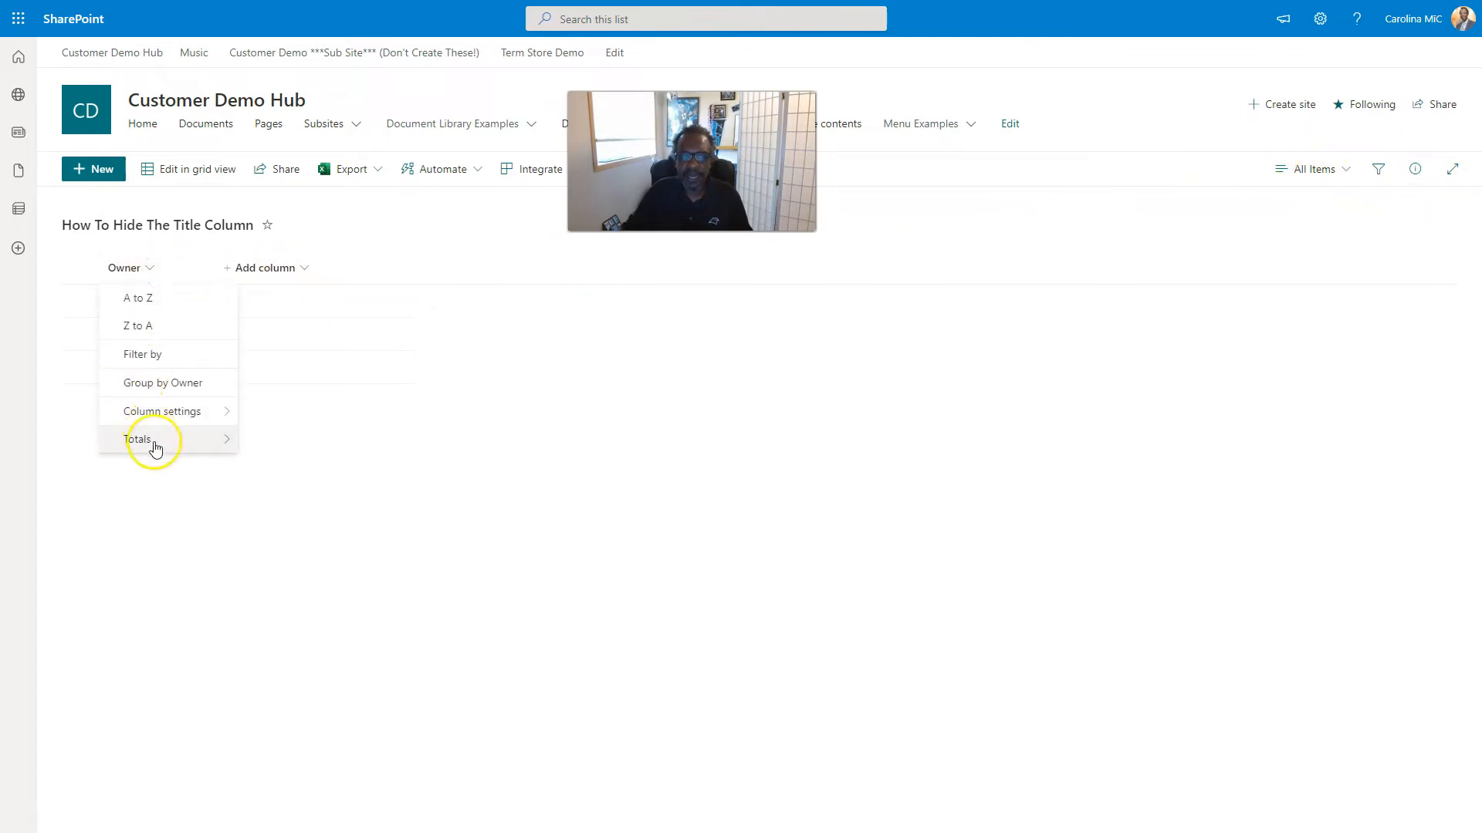
{"action": "left_click", "coordinate": [368, 257]}
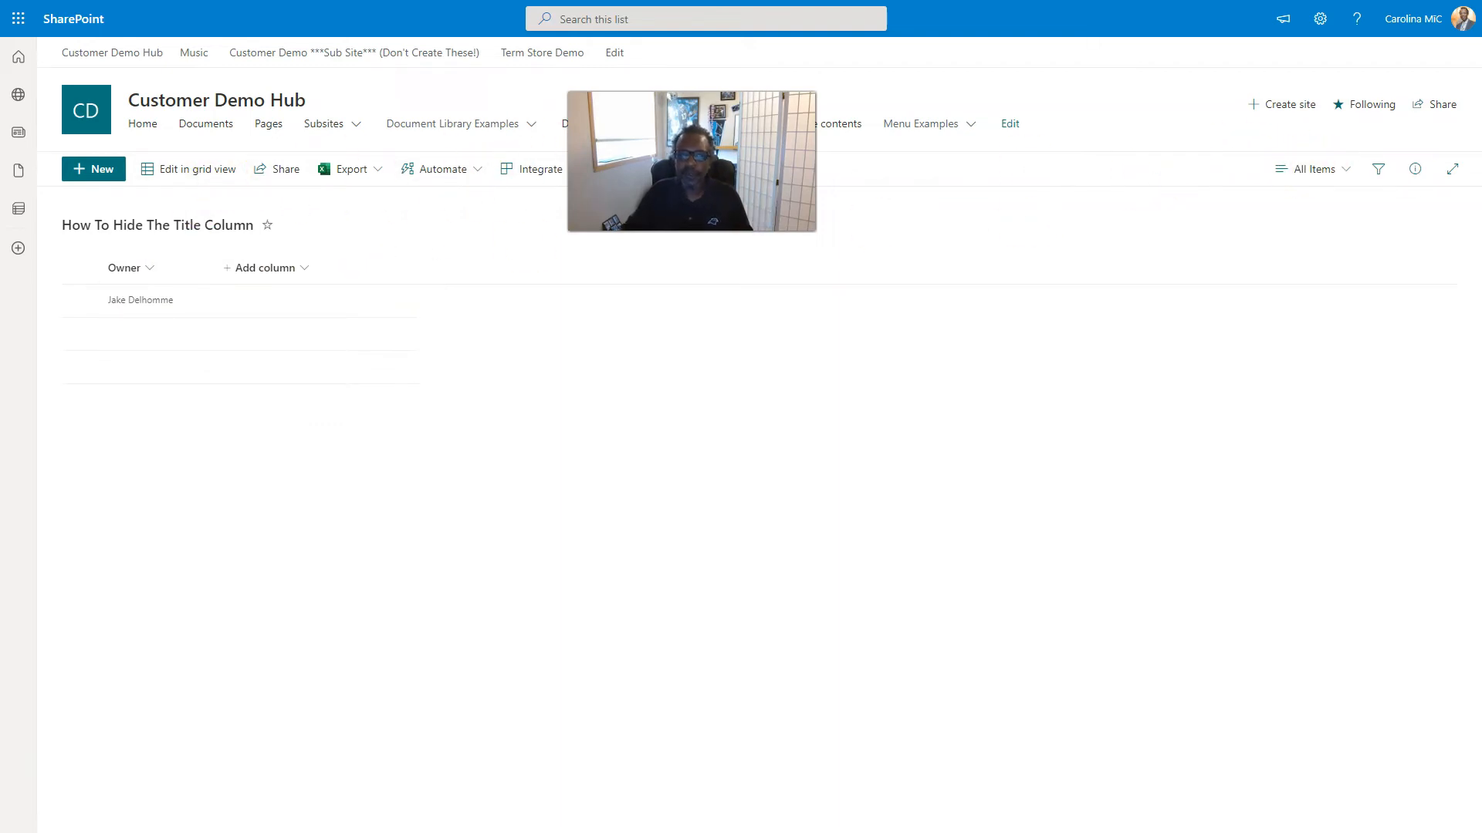
Step: Show the Title column in the new item form again, place it above Owner, and save the form columns
{"action": "left_click", "coordinate": [109, 169]}
{"action": "left_click", "coordinate": [1414, 62]}
{"action": "left_click", "coordinate": [1387, 85]}
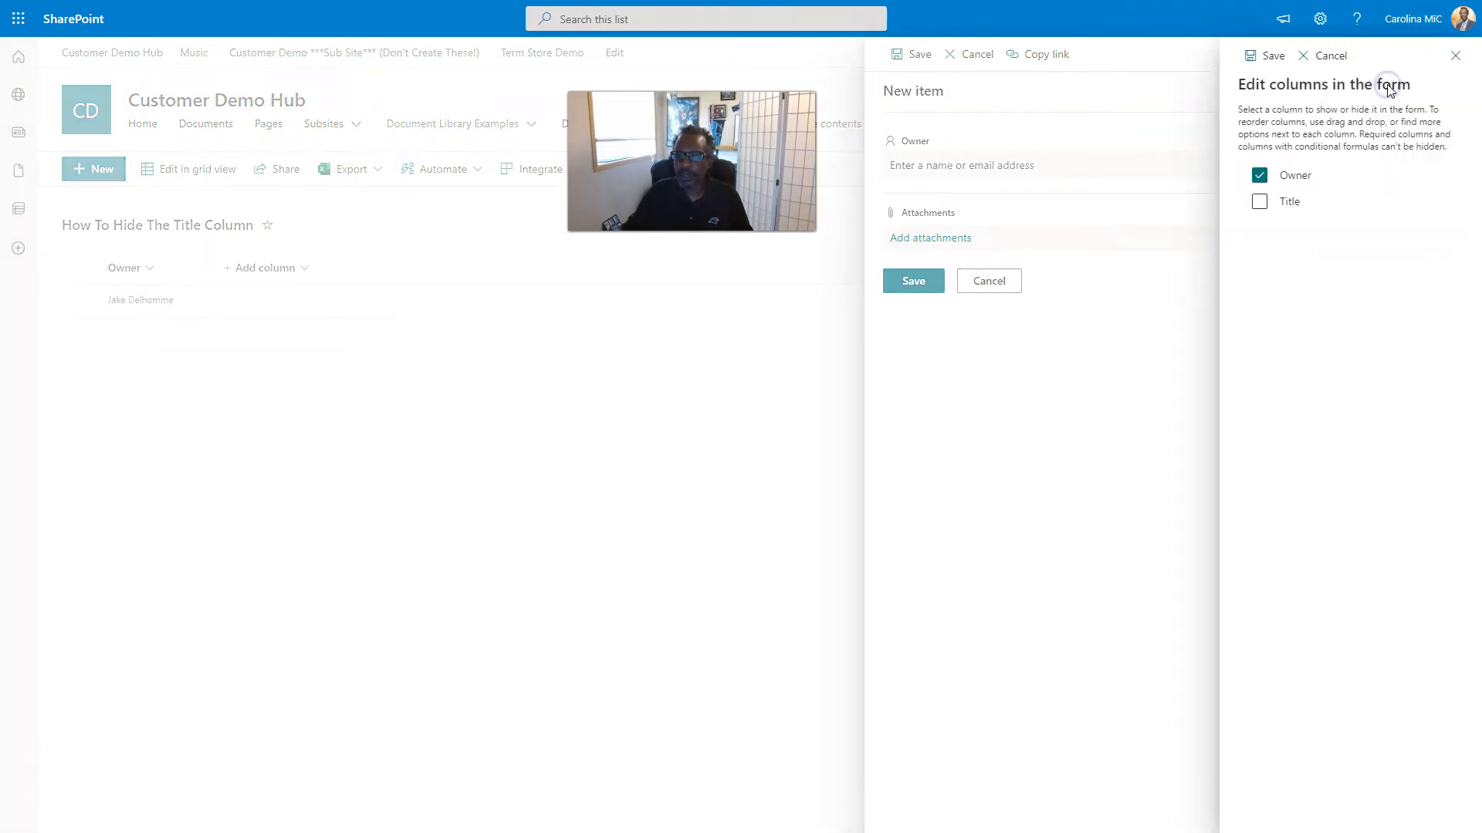
{"action": "left_click", "coordinate": [1260, 202]}
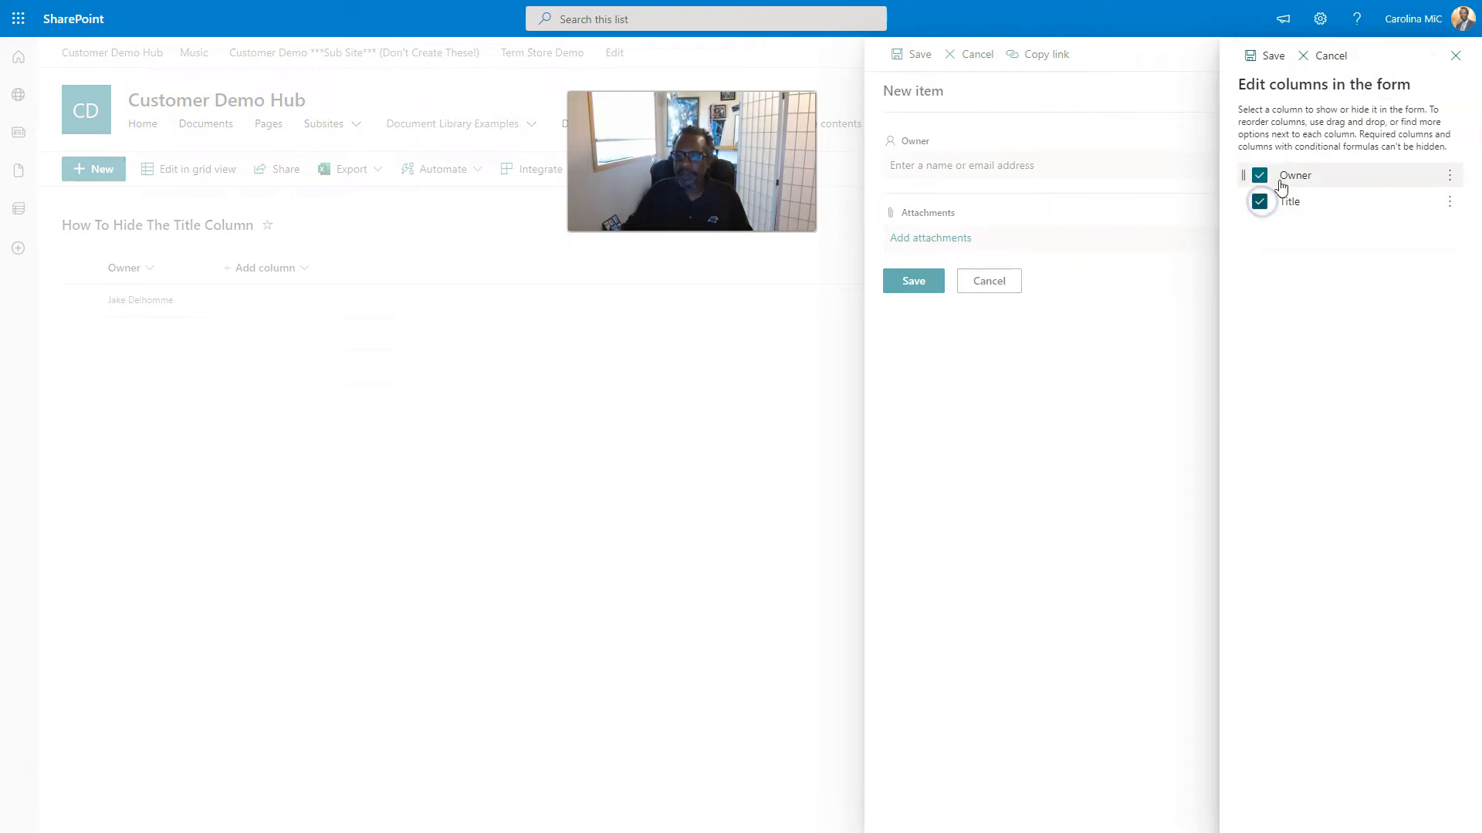
{"action": "left_click_drag", "start_coordinate": [1289, 205], "coordinate": [1289, 170]}
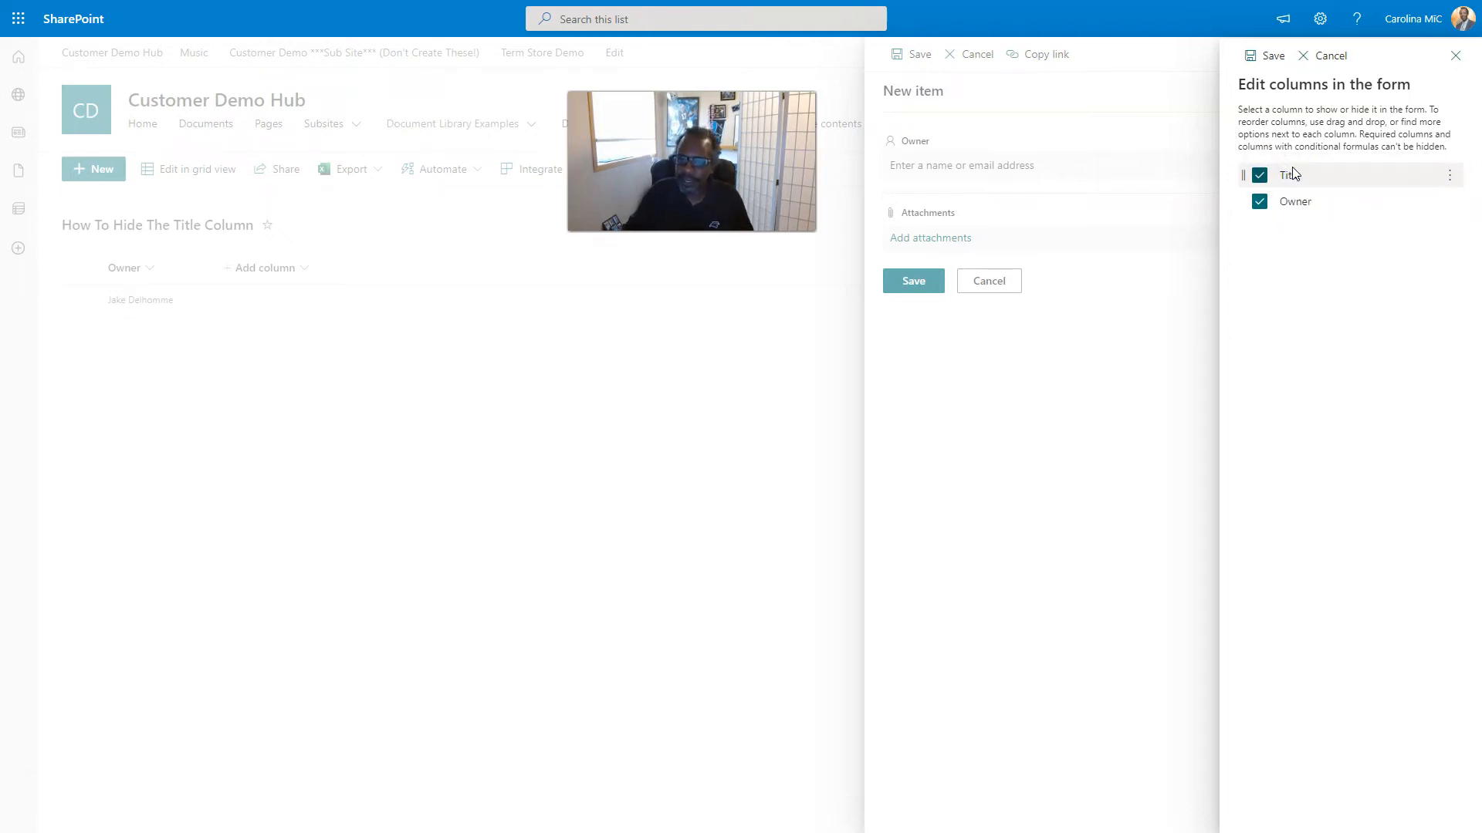
{"action": "left_click", "coordinate": [1266, 54]}
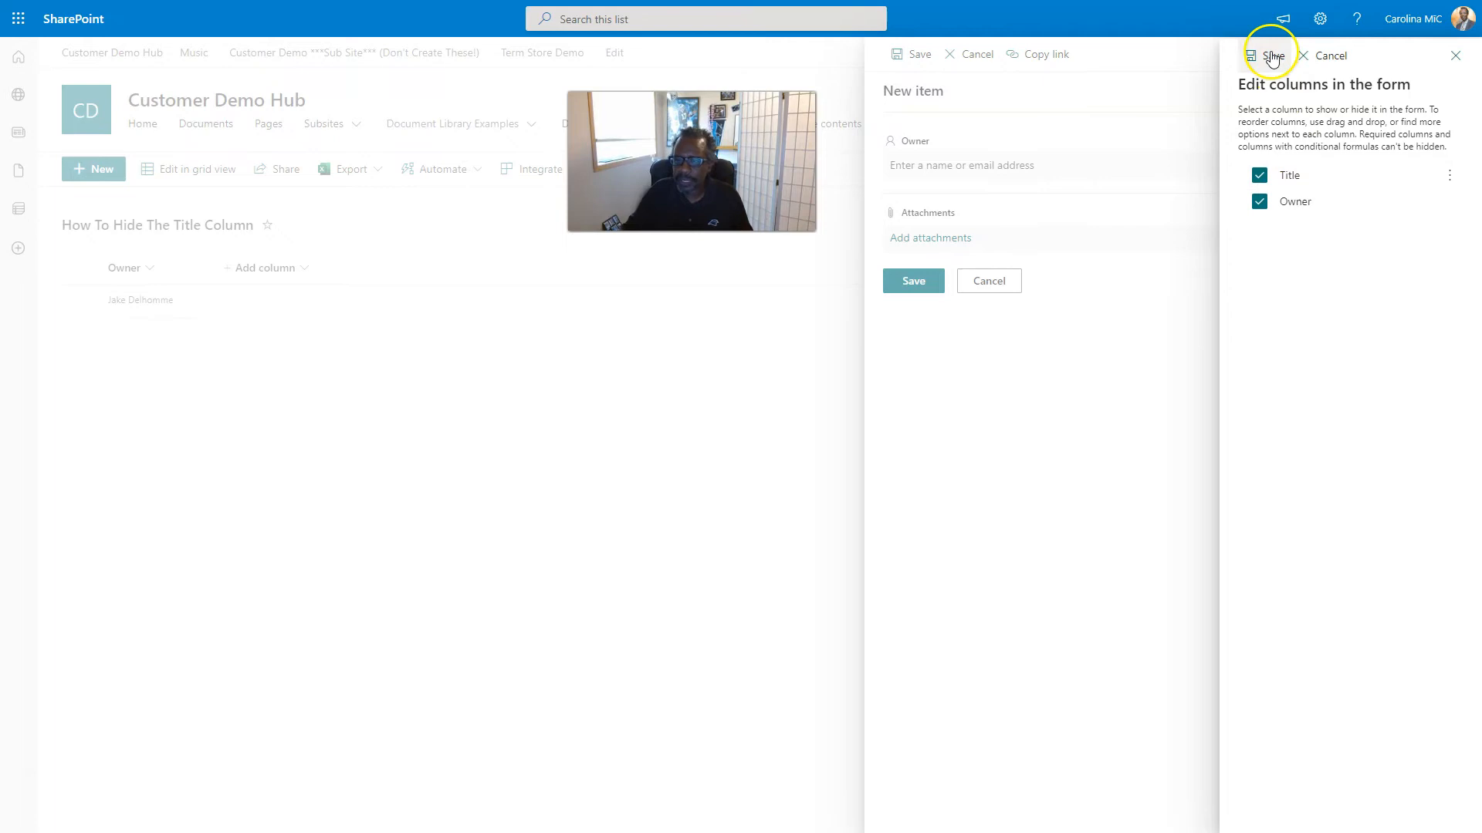
Step: Reopen the new item form to check its Title and Owner fields, and cancel it without saving
{"action": "left_click", "coordinate": [985, 291]}
{"action": "left_click", "coordinate": [95, 175]}
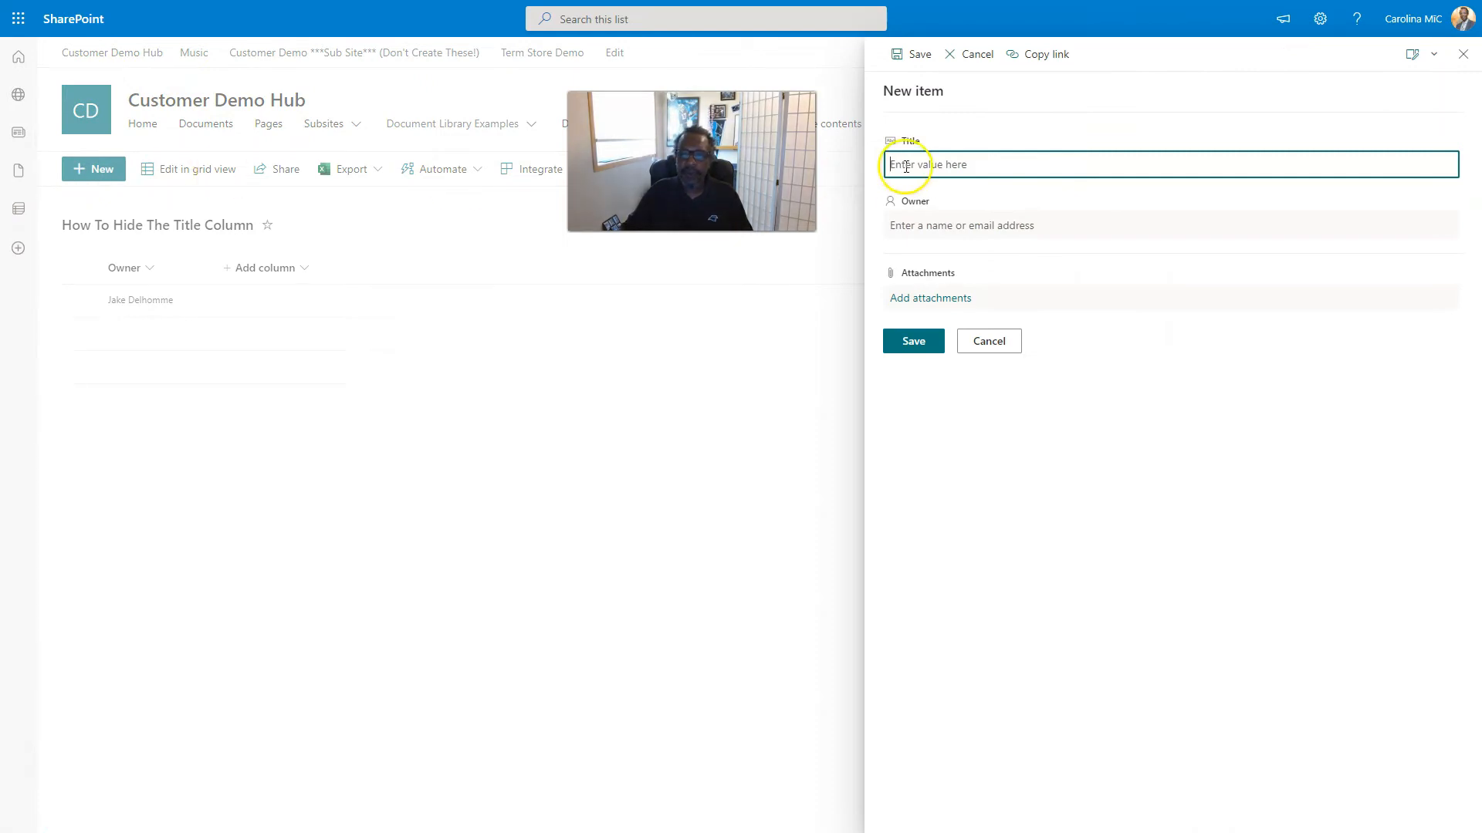
{"action": "left_click", "coordinate": [987, 343]}
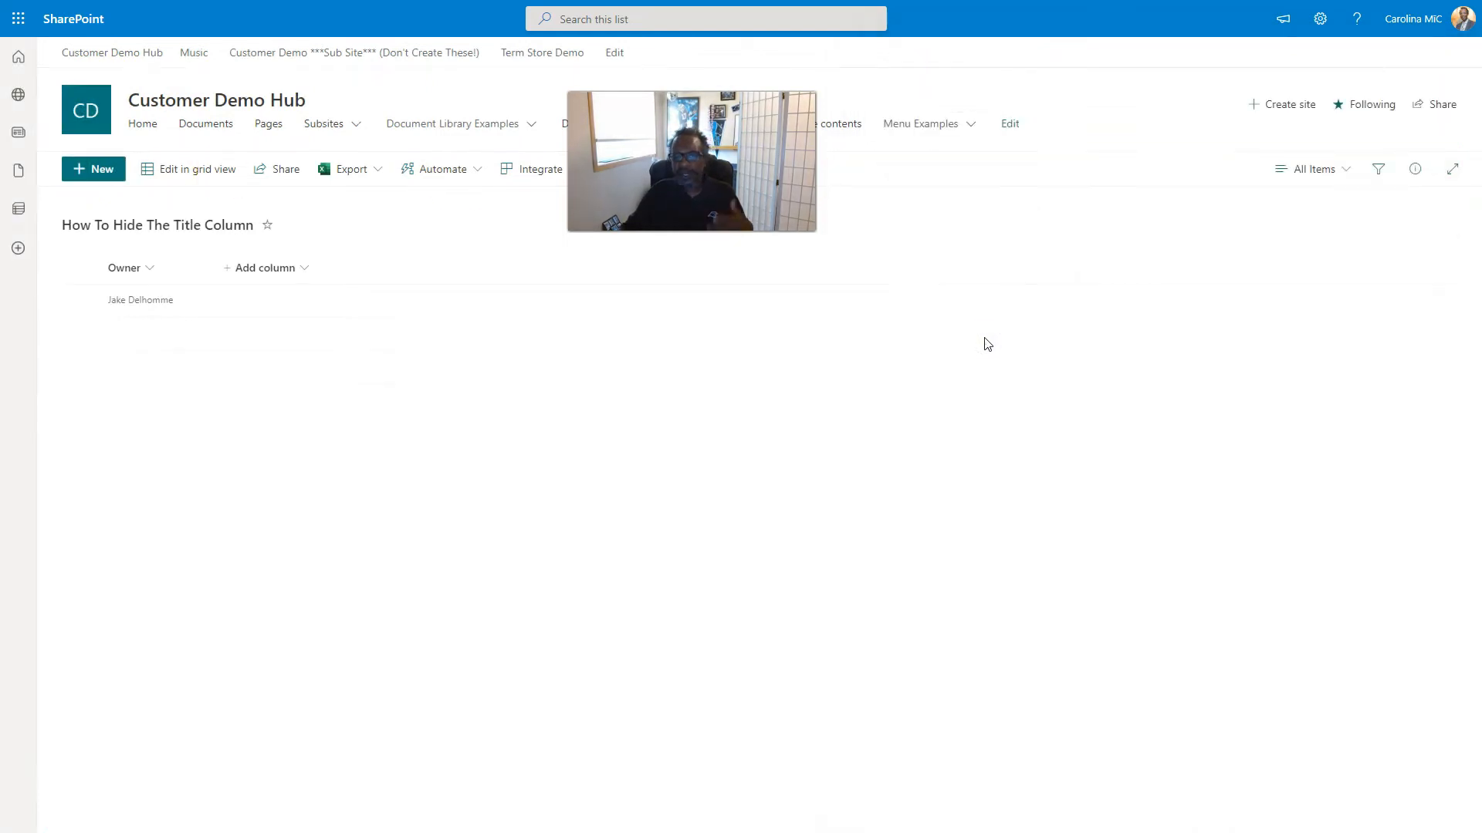
Step: In the list's advanced settings, set management of content types to Yes and save the settings
{"action": "left_click", "coordinate": [1320, 24]}
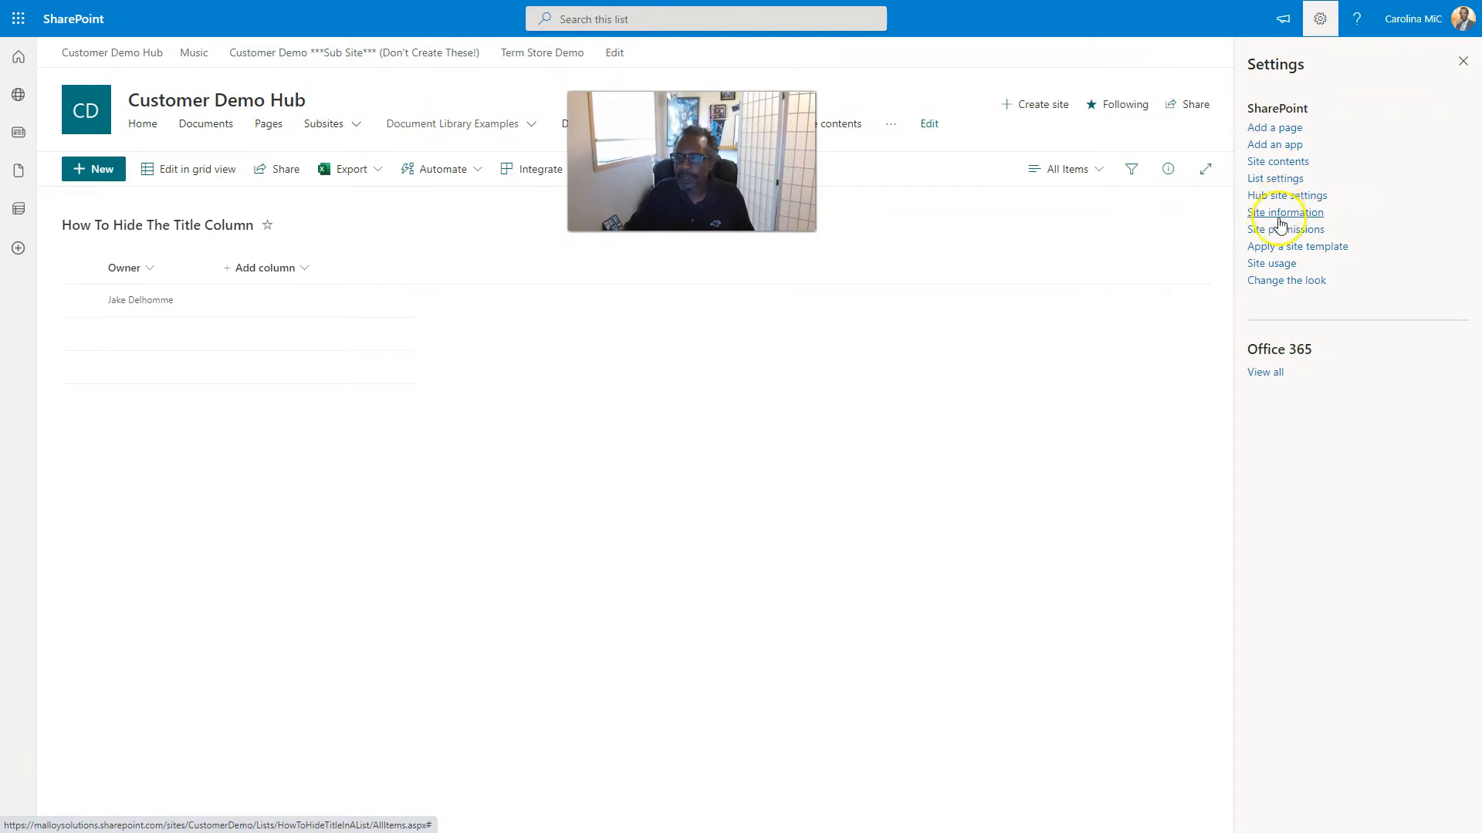
{"action": "left_click", "coordinate": [1271, 181]}
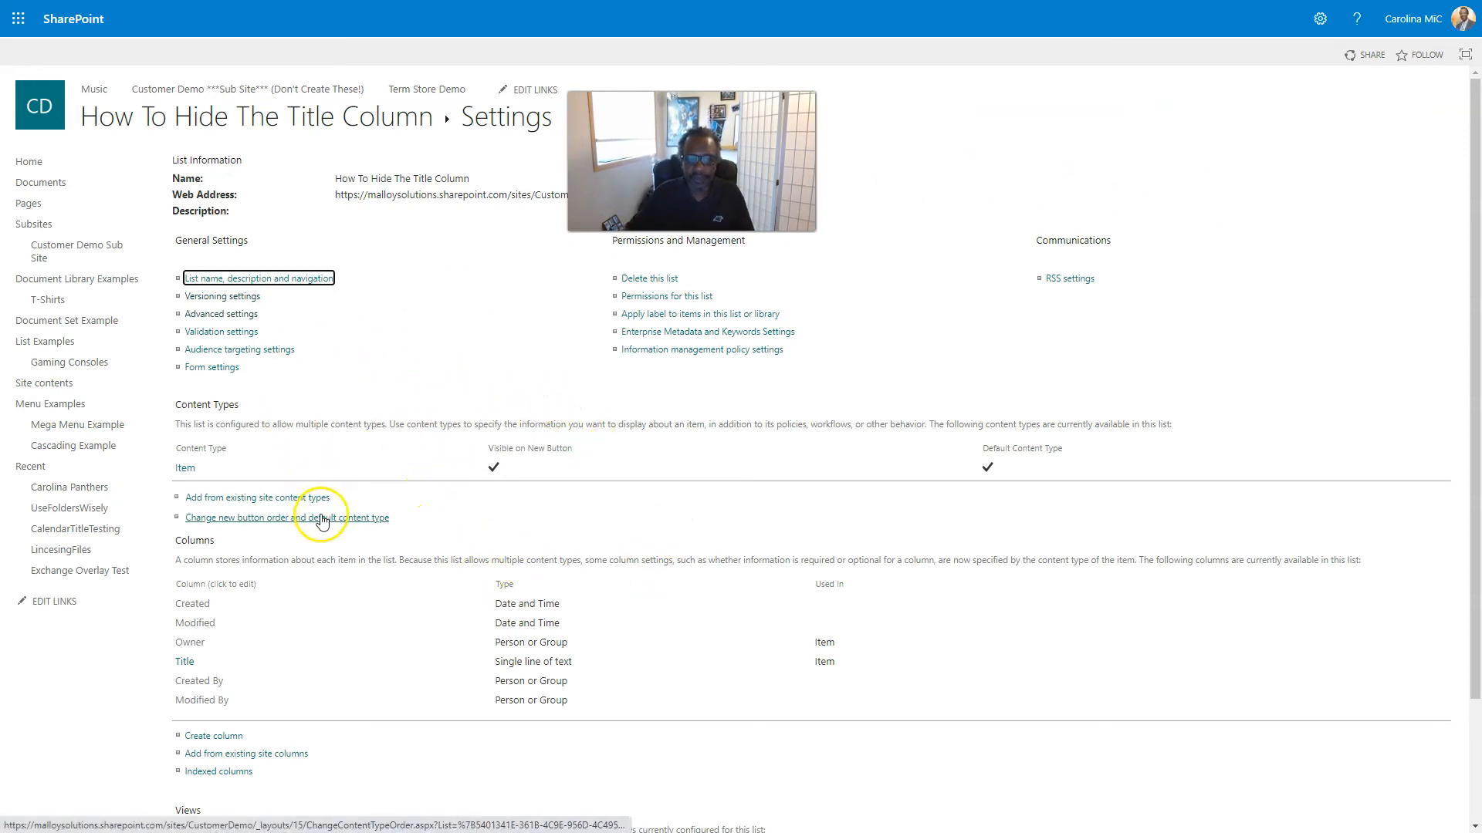
{"action": "scroll", "coordinate": [321, 522], "scroll_direction": "down", "scroll_amount": 1}
{"action": "scroll", "coordinate": [321, 522], "scroll_direction": "up", "scroll_amount": 1}
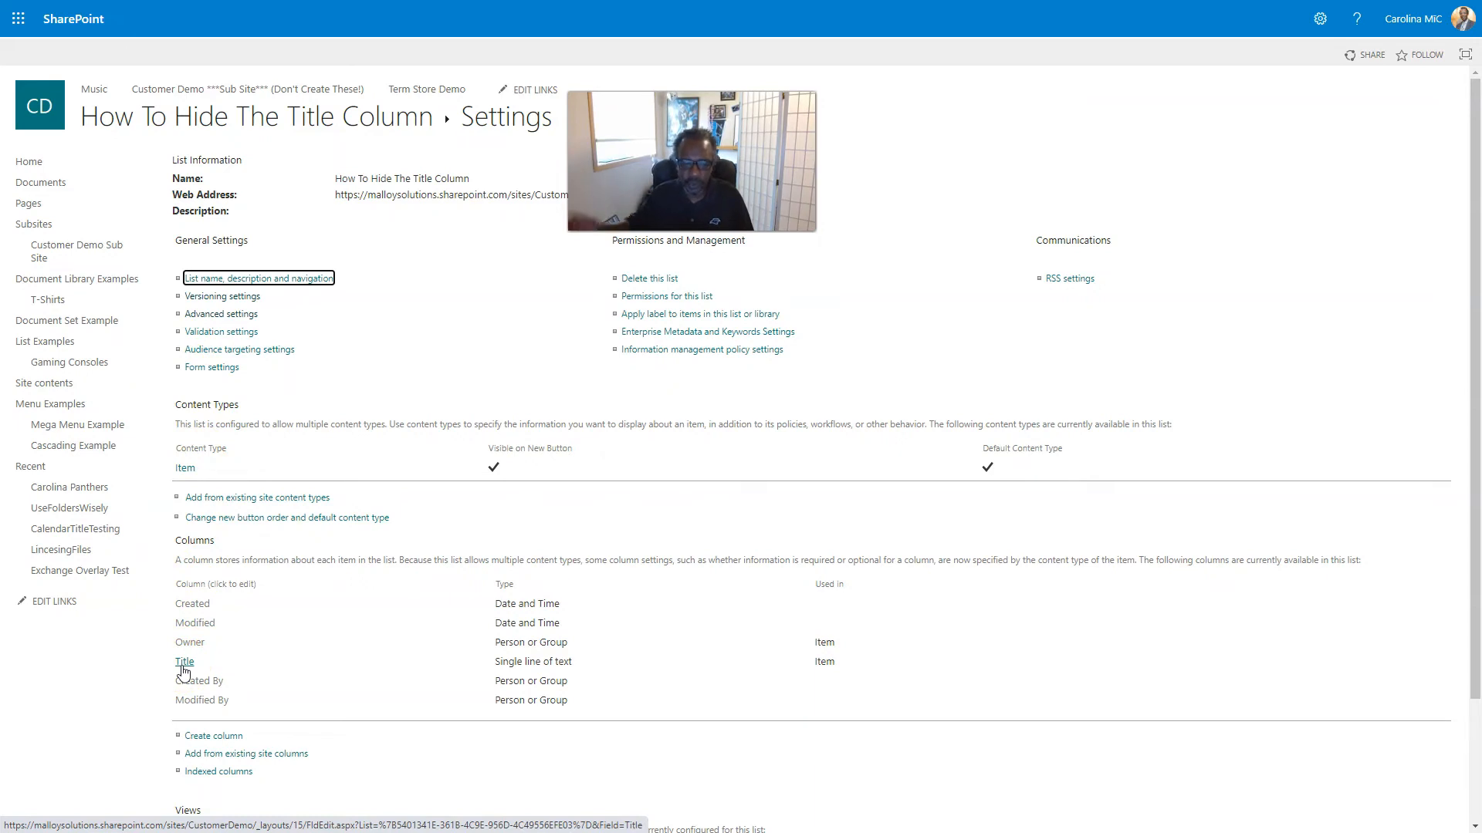
{"action": "left_click", "coordinate": [198, 316]}
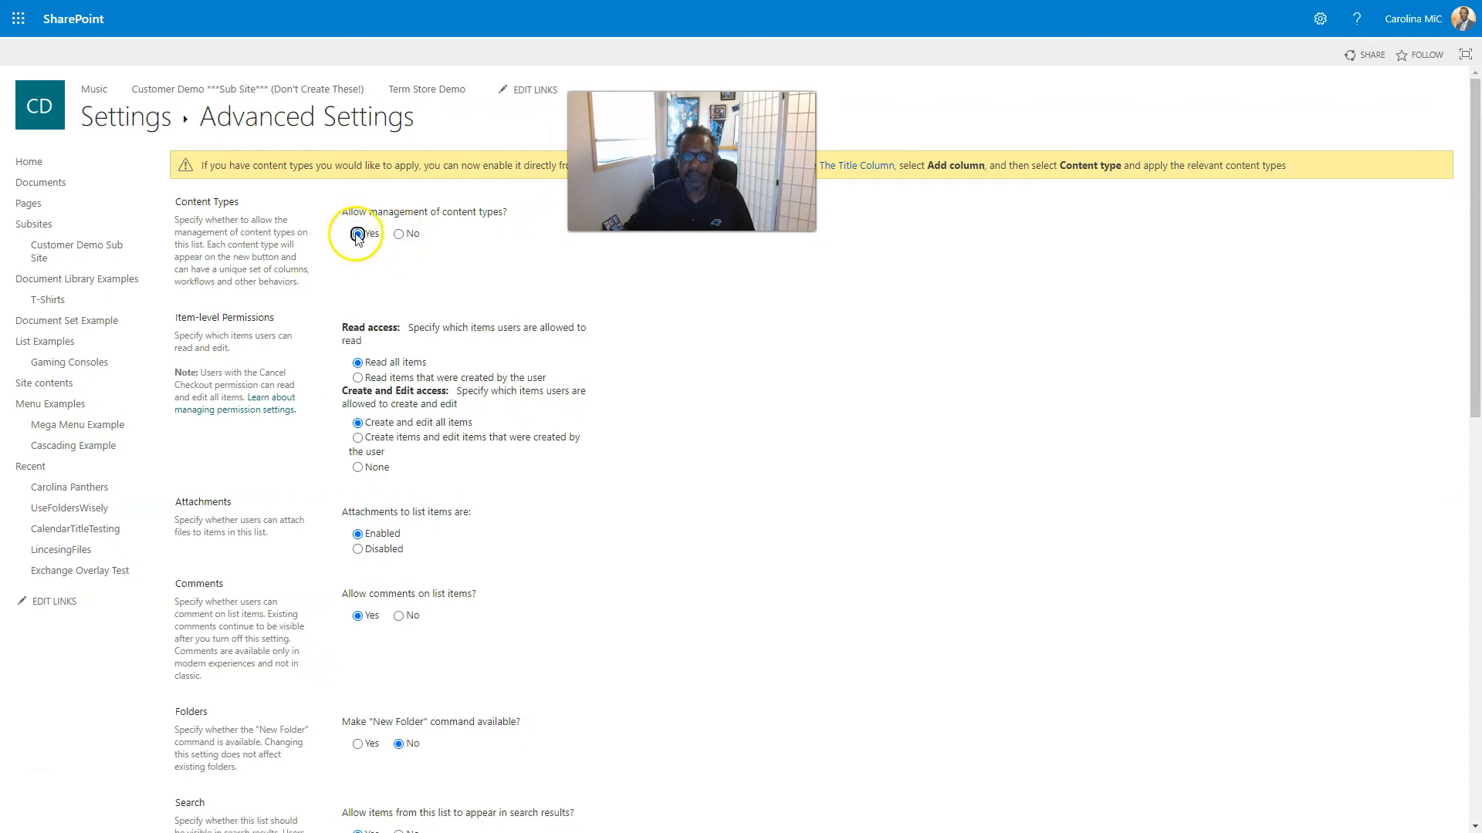
{"action": "left_click", "coordinate": [399, 234]}
{"action": "left_click", "coordinate": [357, 234]}
{"action": "scroll", "coordinate": [423, 621], "scroll_direction": "down", "scroll_amount": 1}
{"action": "scroll", "coordinate": [423, 621], "scroll_direction": "down", "scroll_amount": 12}
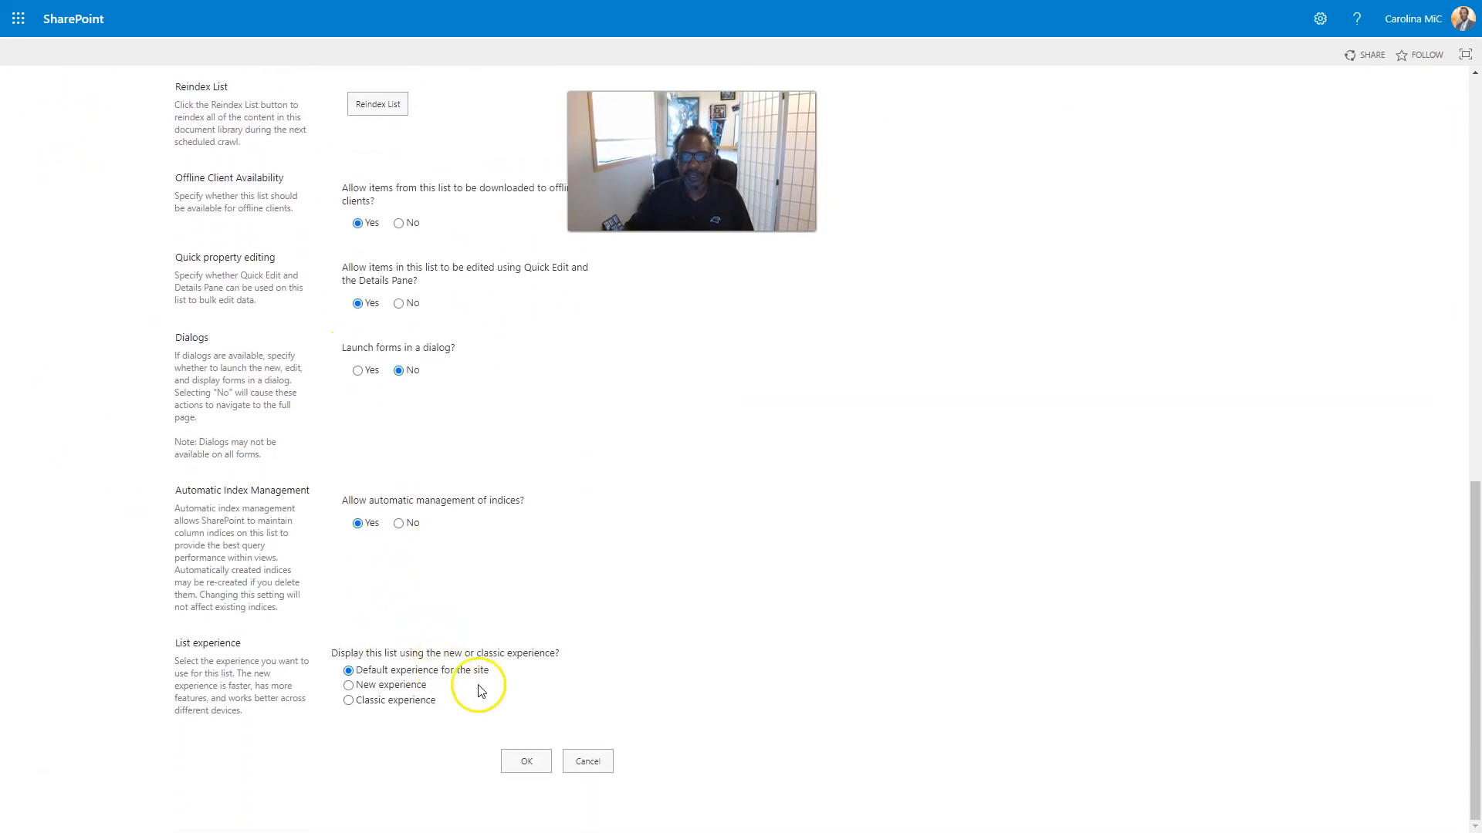
{"action": "left_click", "coordinate": [527, 759]}
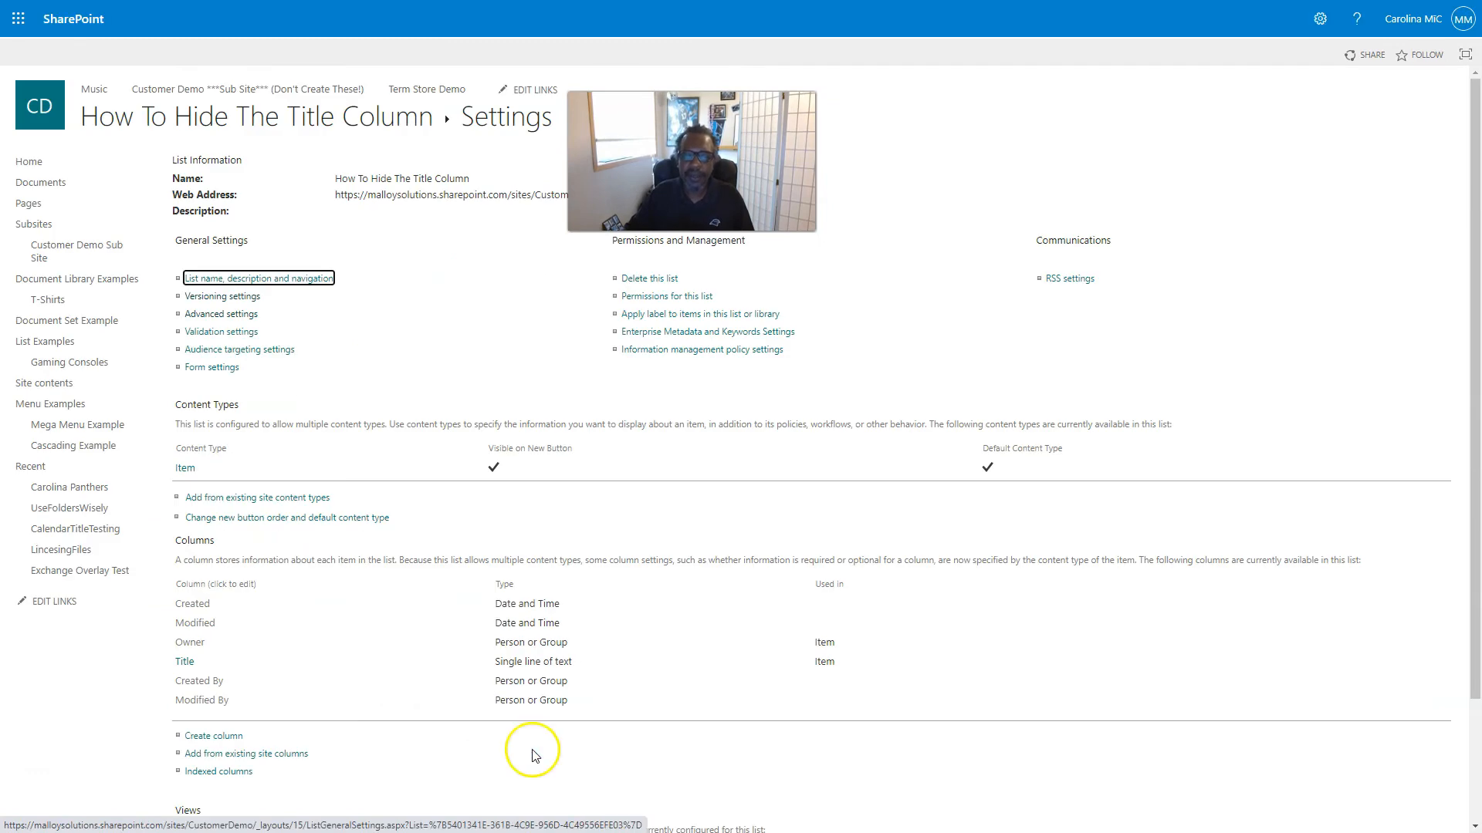
Step: Try the Hidden setting for the Title column in the Item content type, set it back to Optional, and save
{"action": "scroll", "coordinate": [324, 609], "scroll_direction": "down", "scroll_amount": 1}
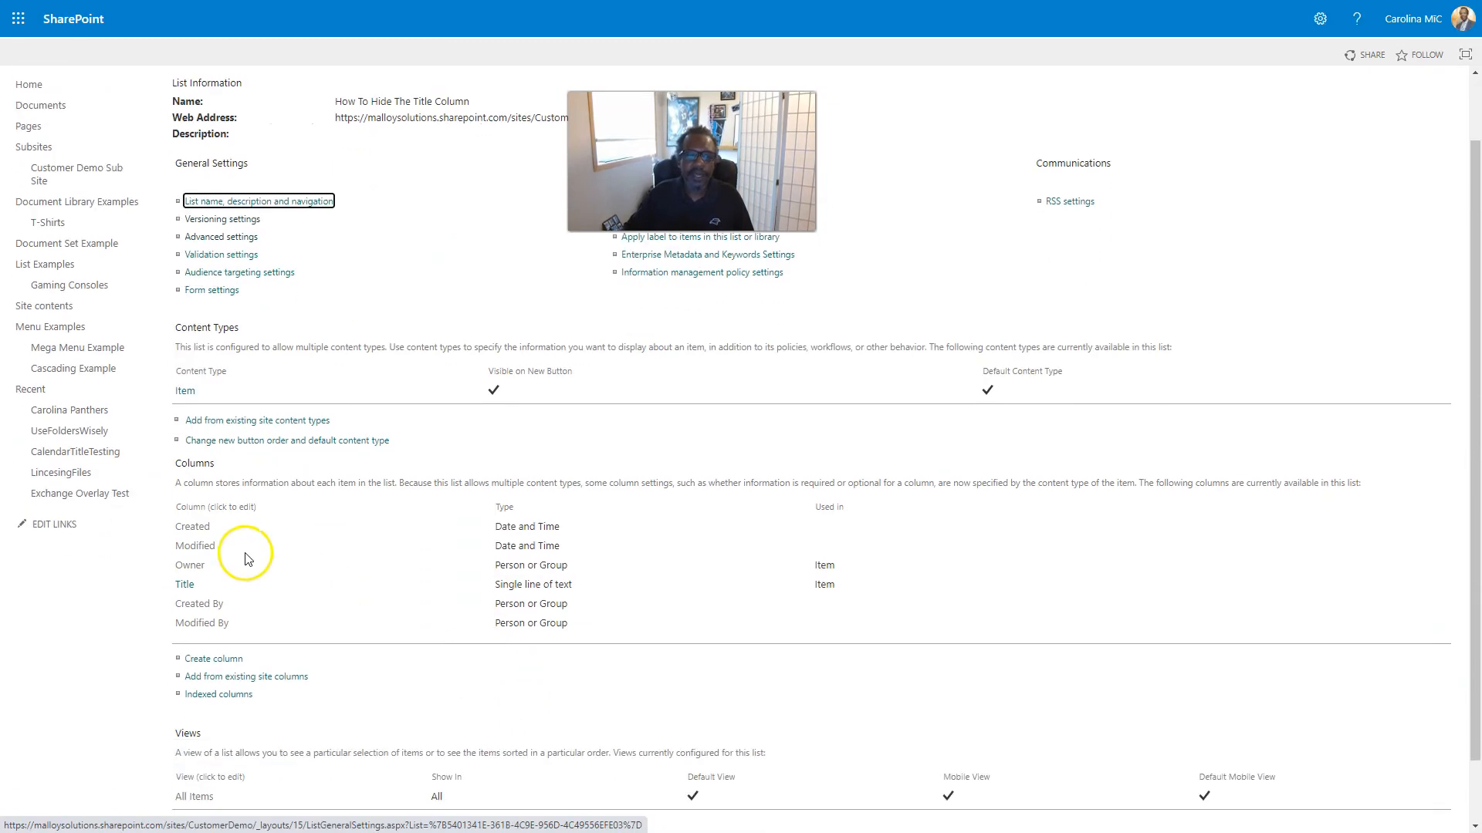
{"action": "left_click", "coordinate": [185, 396]}
{"action": "left_click", "coordinate": [178, 438]}
{"action": "left_click", "coordinate": [184, 438]}
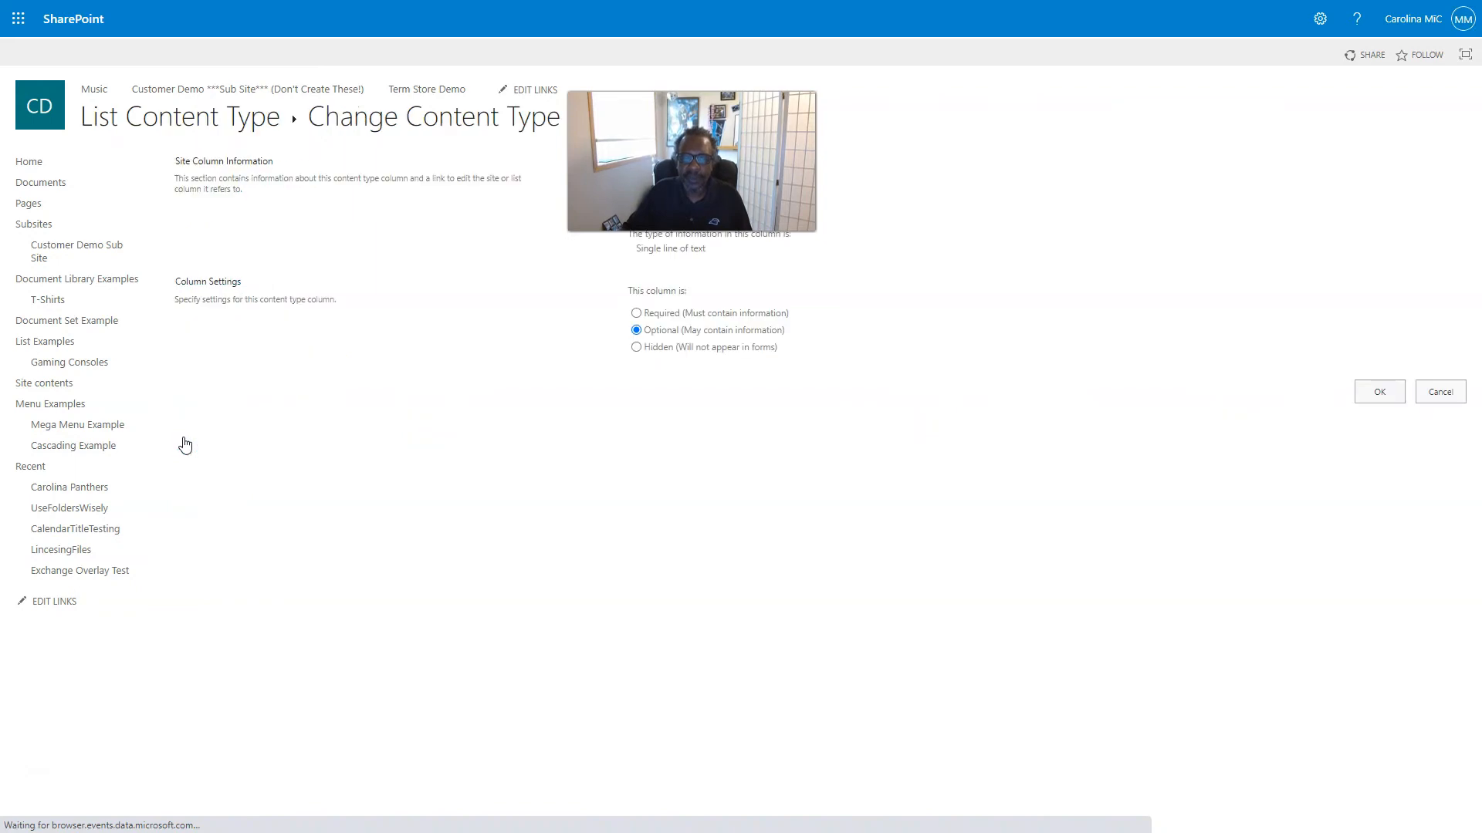
{"action": "left_click", "coordinate": [636, 347]}
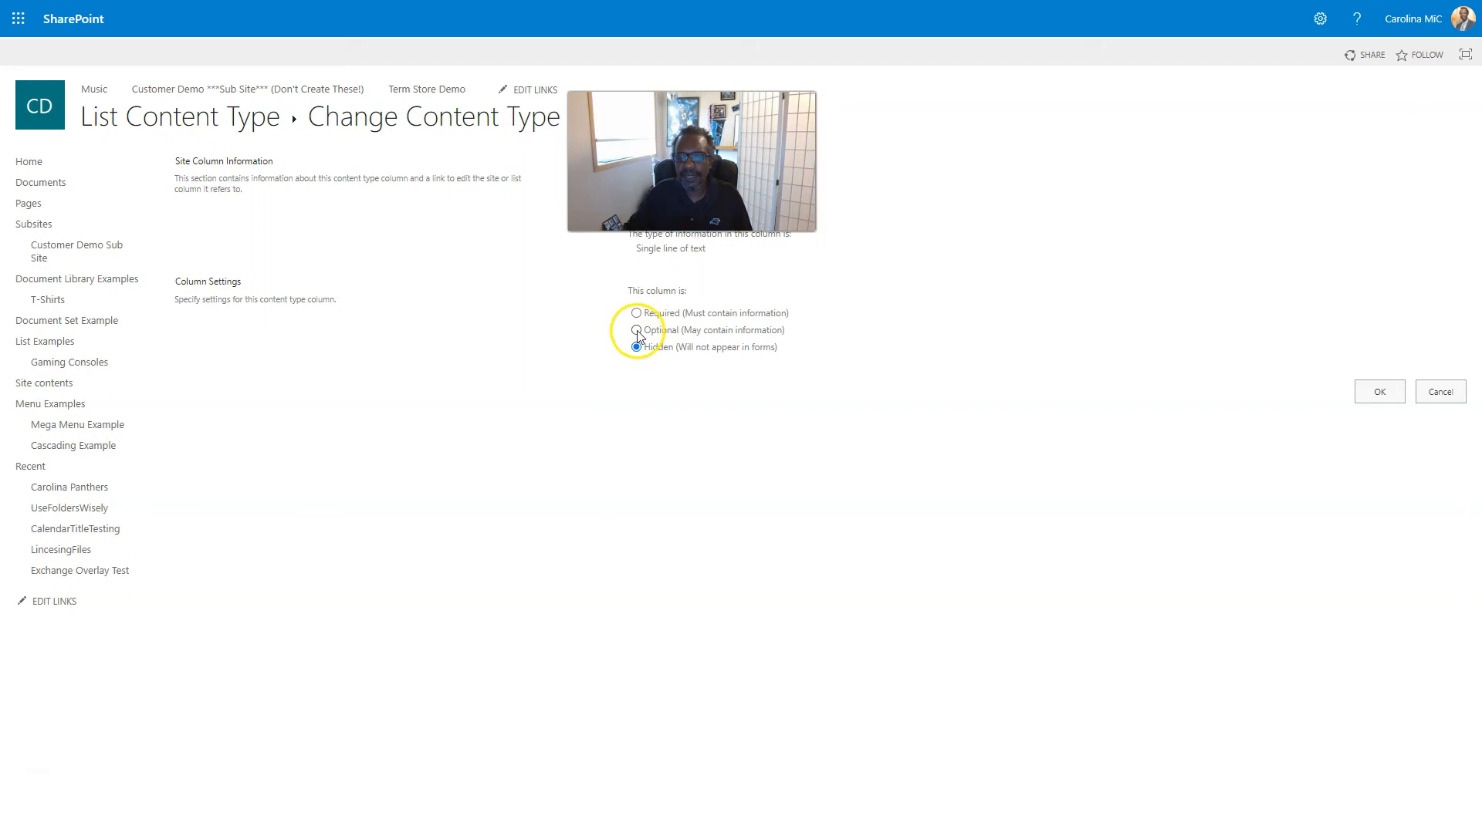
{"action": "left_click", "coordinate": [633, 333]}
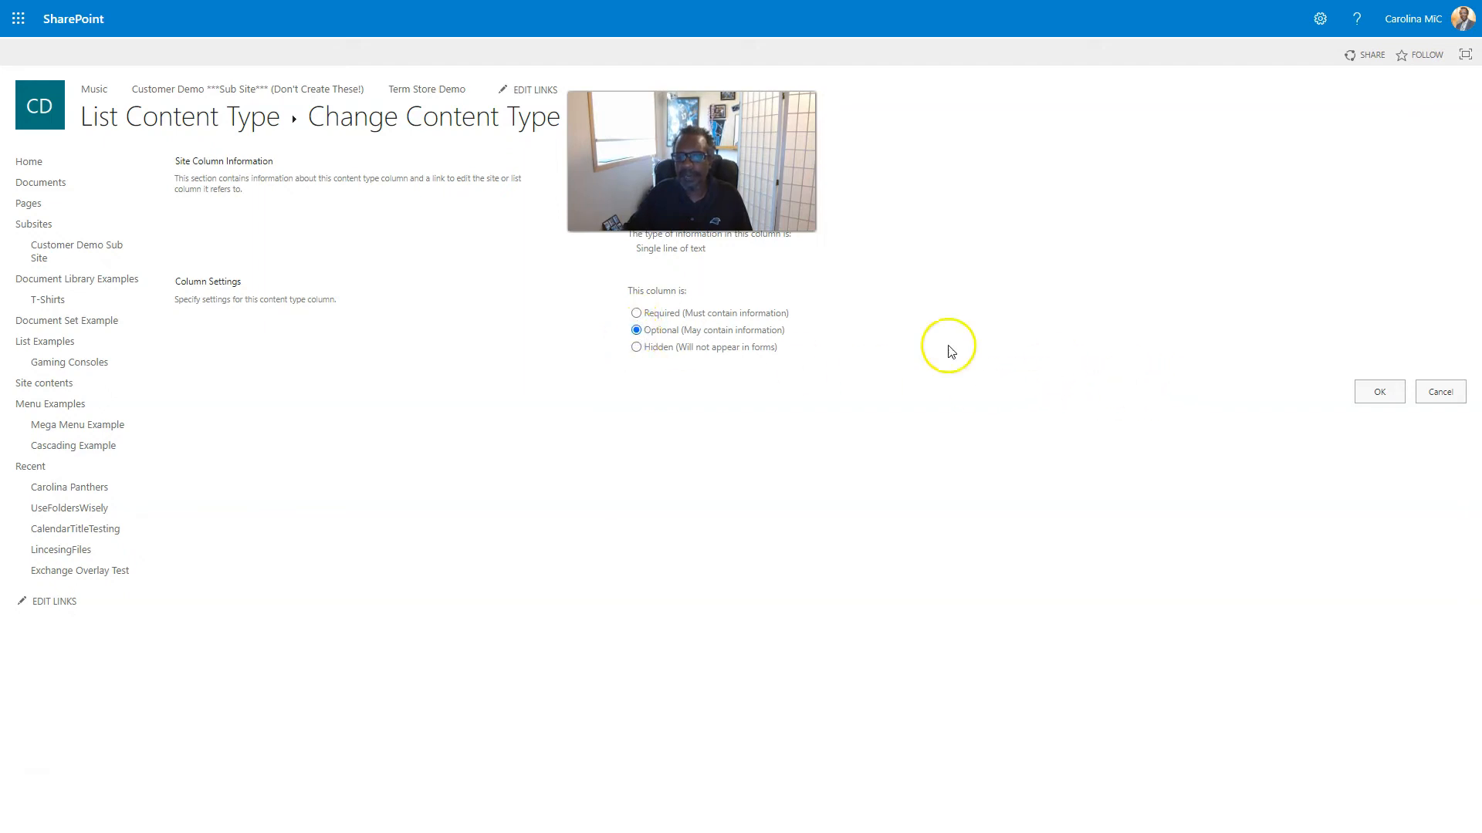
{"action": "left_click", "coordinate": [1379, 392]}
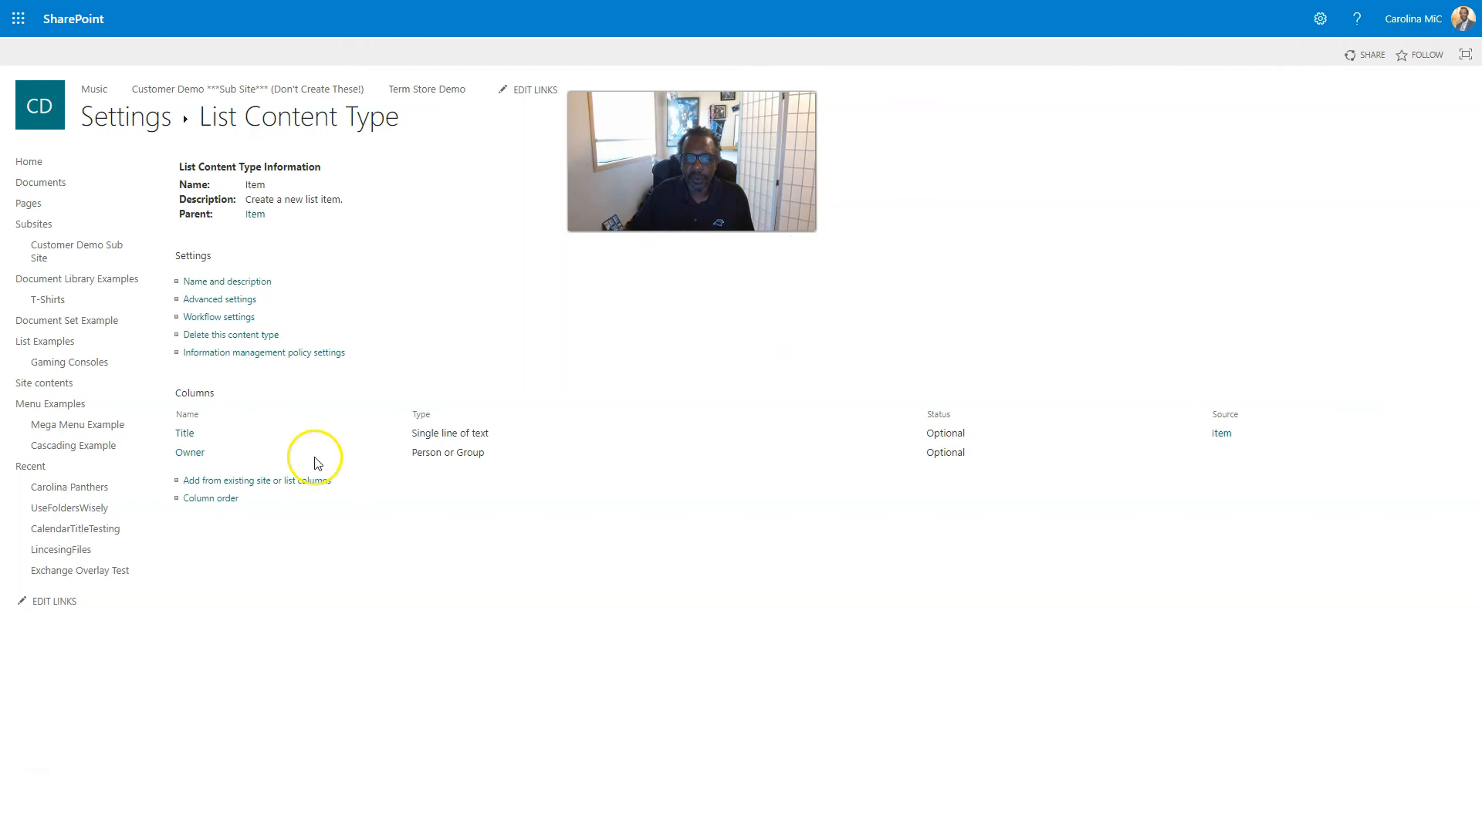
Step: Check the column order of the Item content type, cancel without saving, and return to the list settings
{"action": "left_click", "coordinate": [203, 500]}
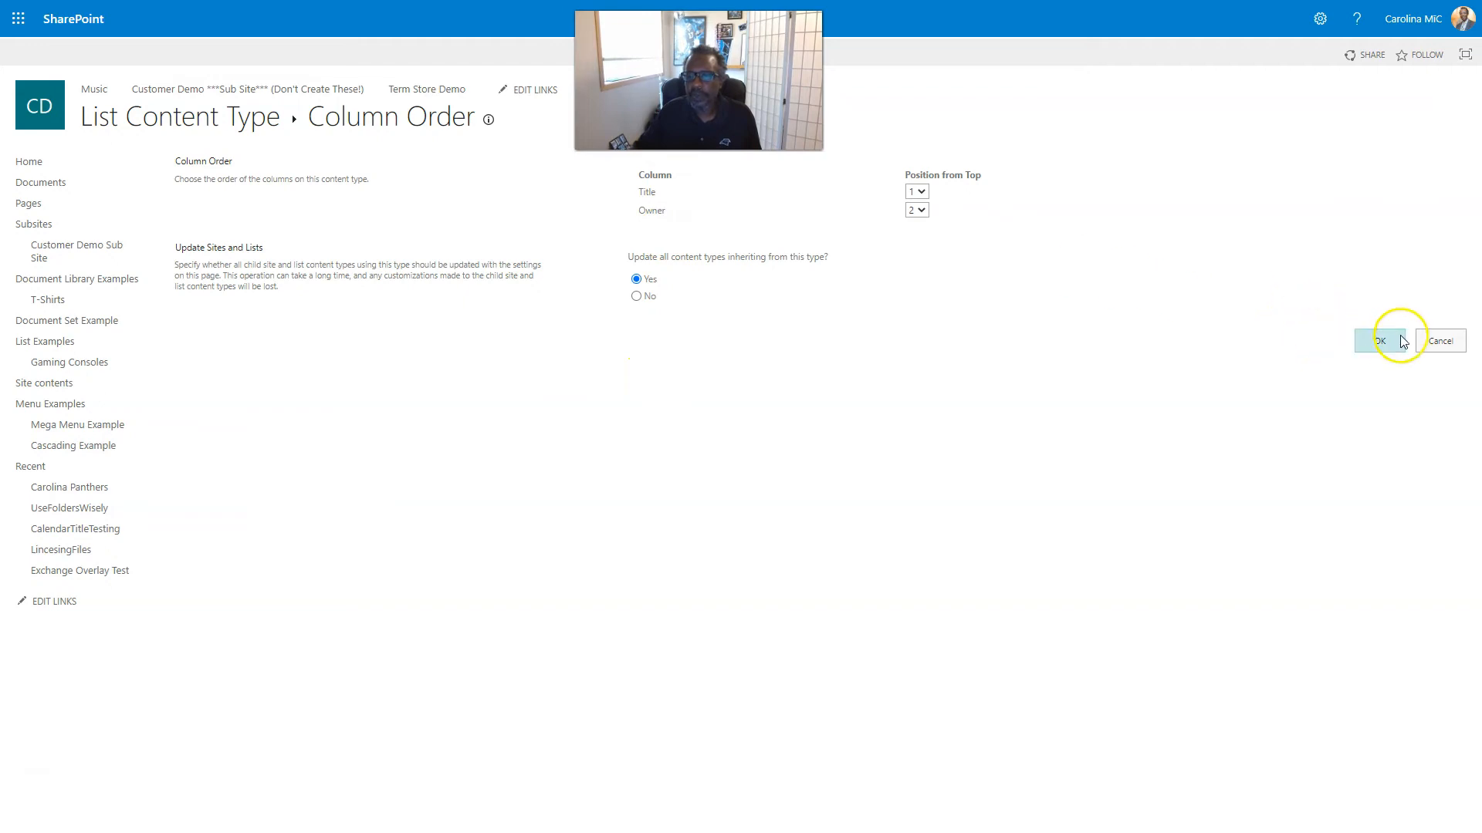
{"action": "left_click", "coordinate": [1441, 340]}
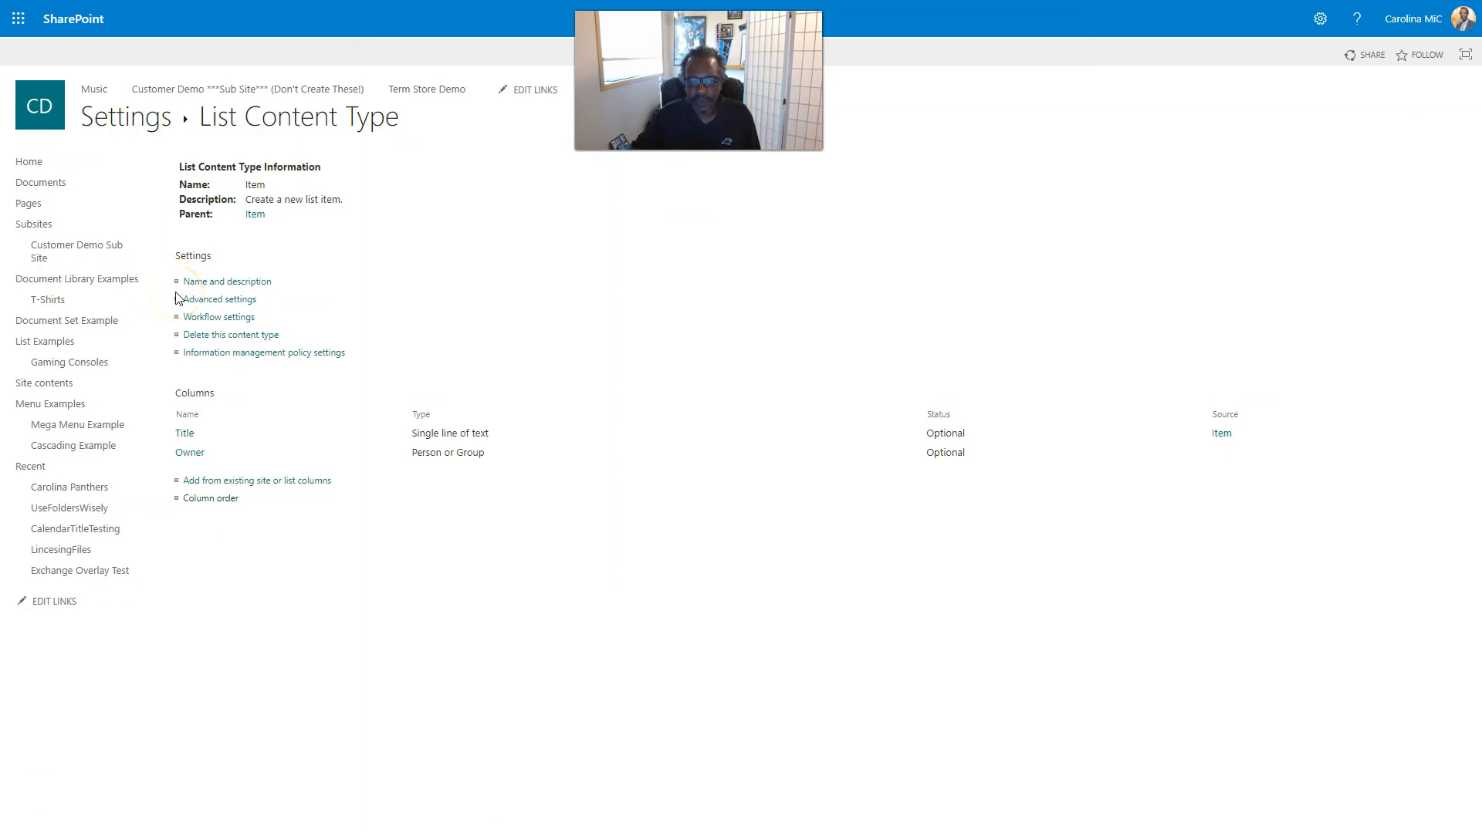
{"action": "left_click", "coordinate": [146, 118]}
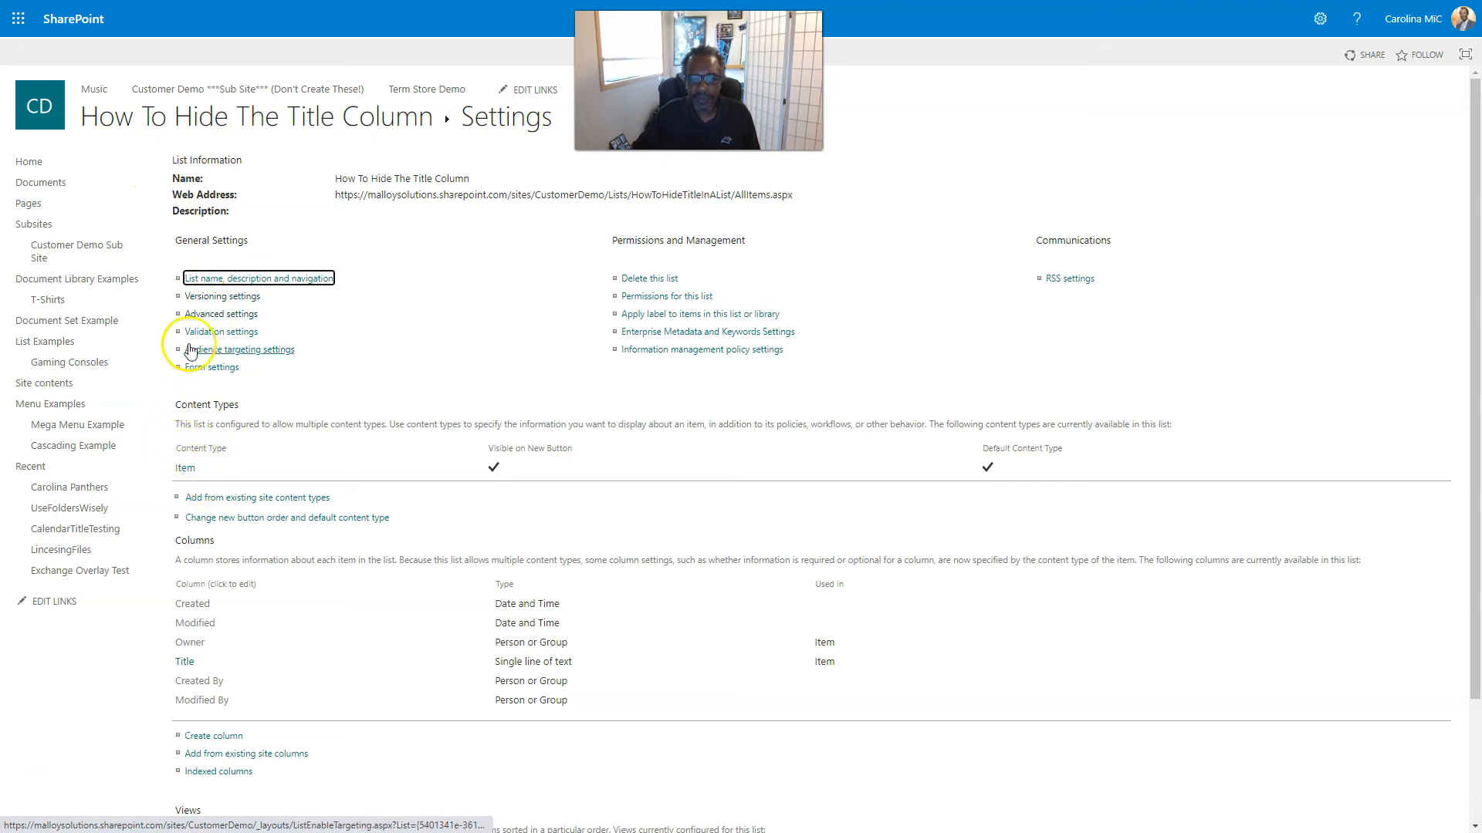
Step: In the list's advanced settings, set management of content types to No and save the settings
{"action": "left_click", "coordinate": [204, 313]}
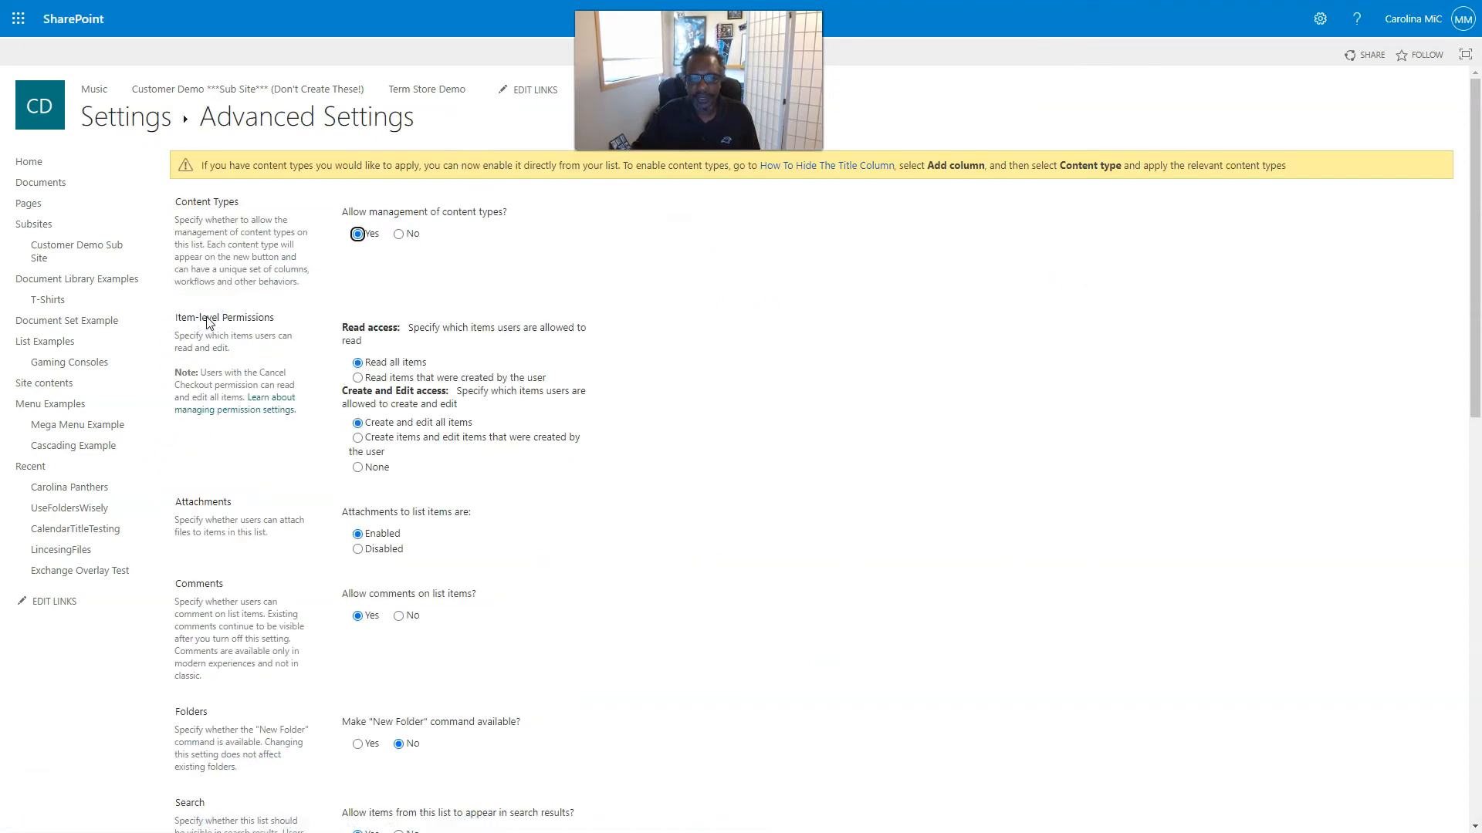
{"action": "left_click", "coordinate": [398, 234]}
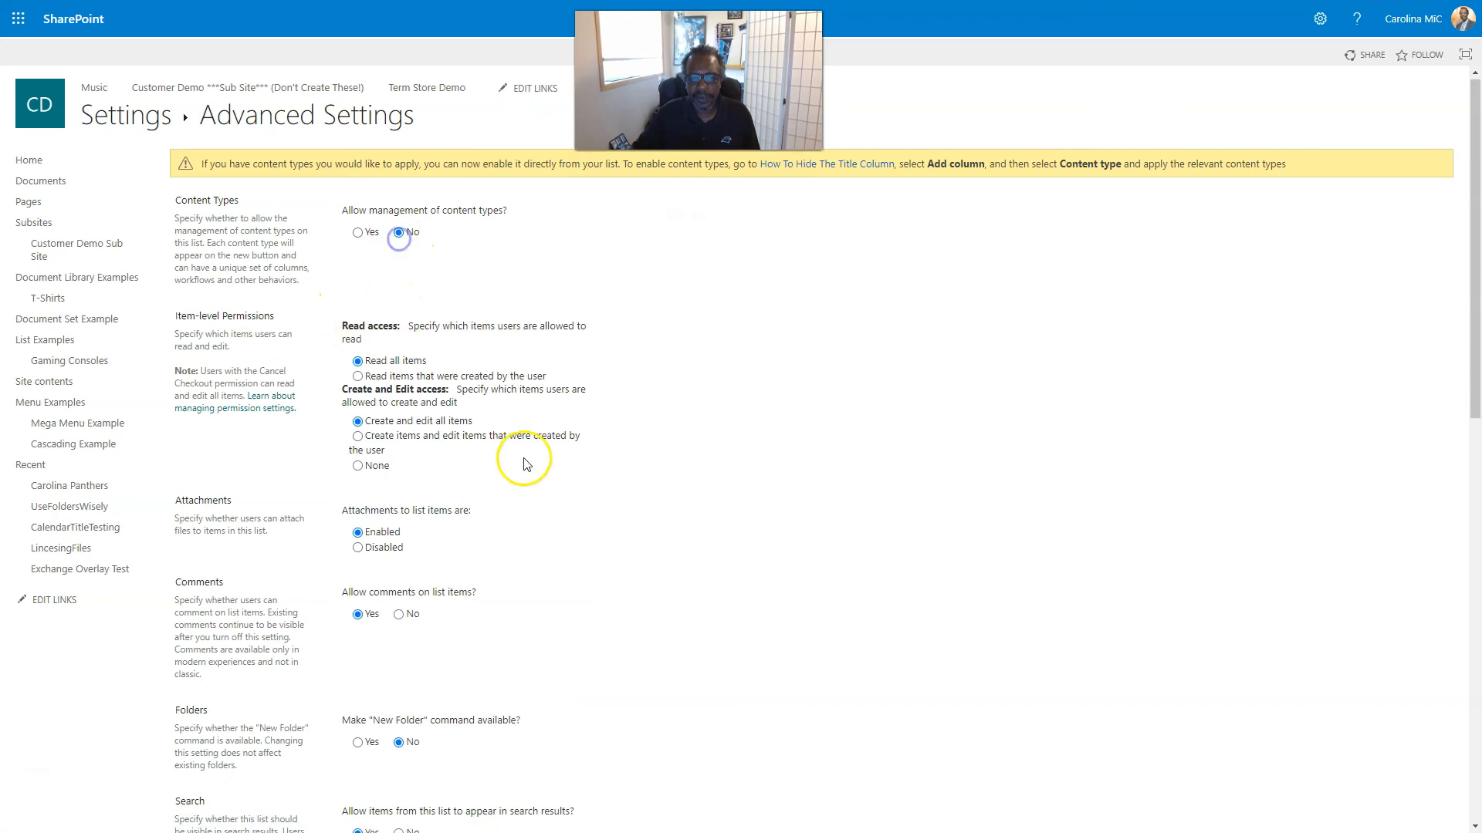
{"action": "scroll", "coordinate": [666, 698], "scroll_direction": "down", "scroll_amount": 4}
{"action": "scroll", "coordinate": [668, 702], "scroll_direction": "down", "scroll_amount": 7}
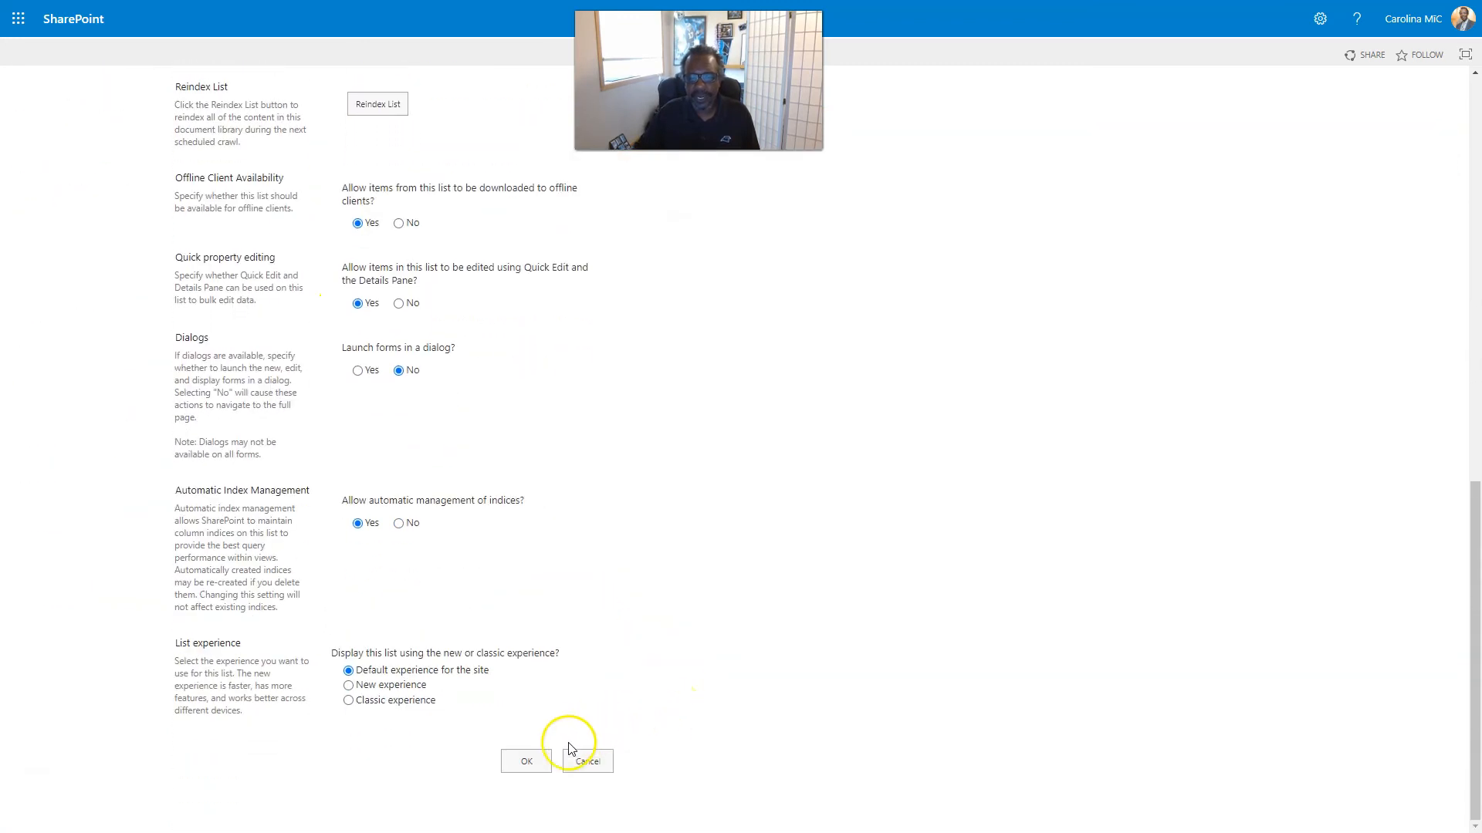
{"action": "left_click", "coordinate": [533, 761]}
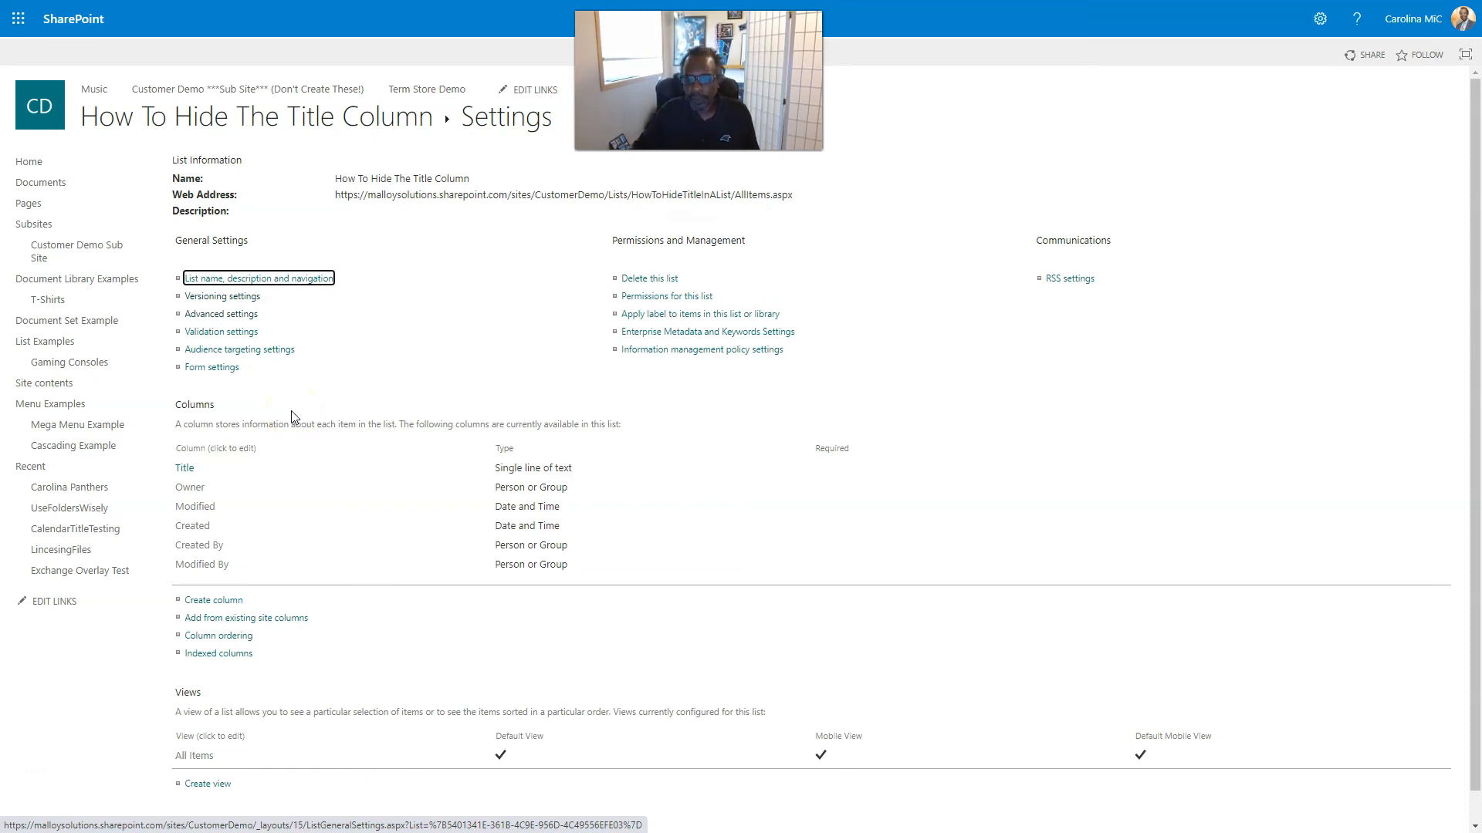
{"action": "left_click", "coordinate": [185, 470]}
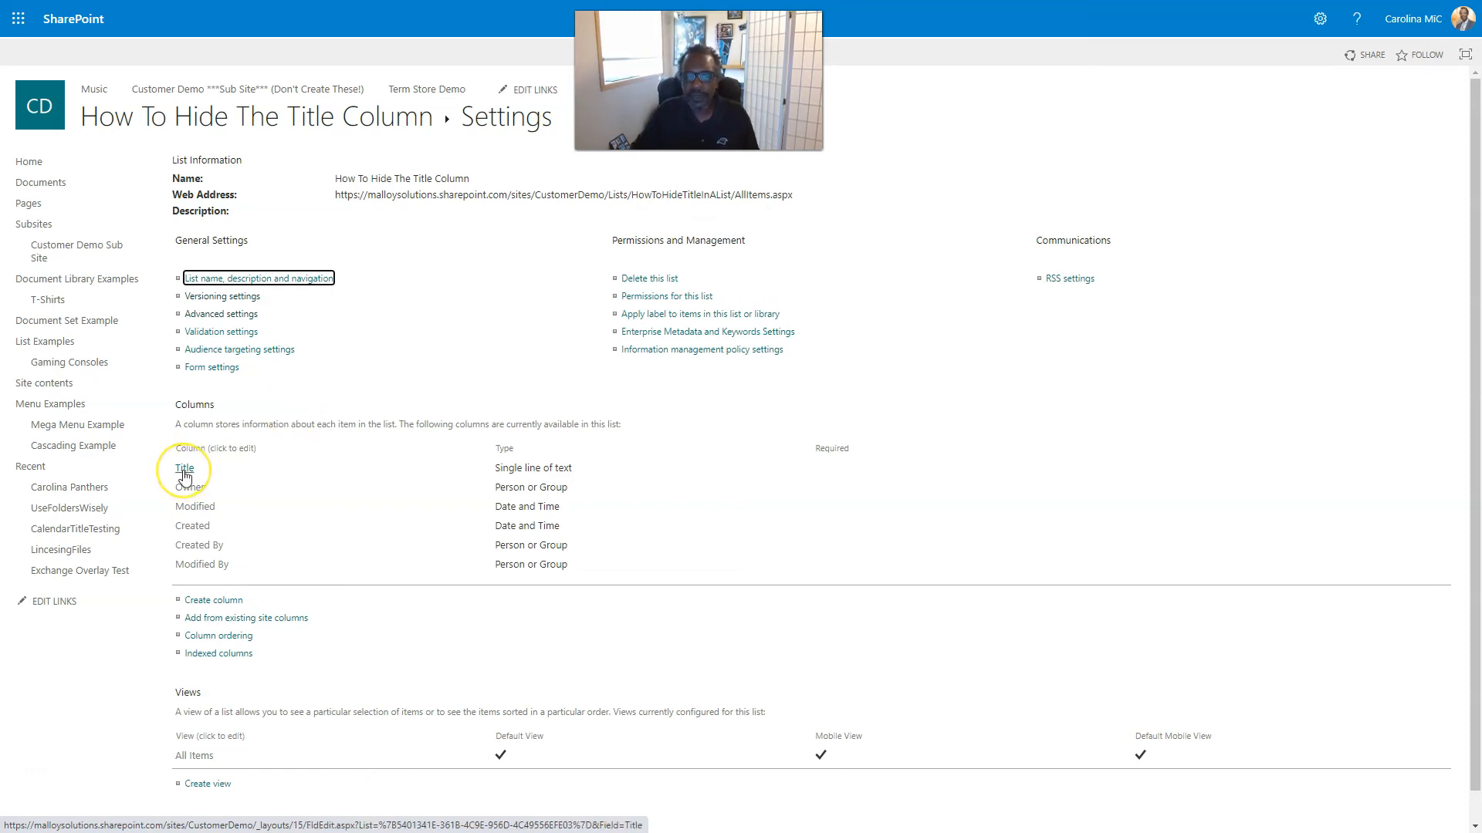
{"action": "left_click", "coordinate": [180, 472]}
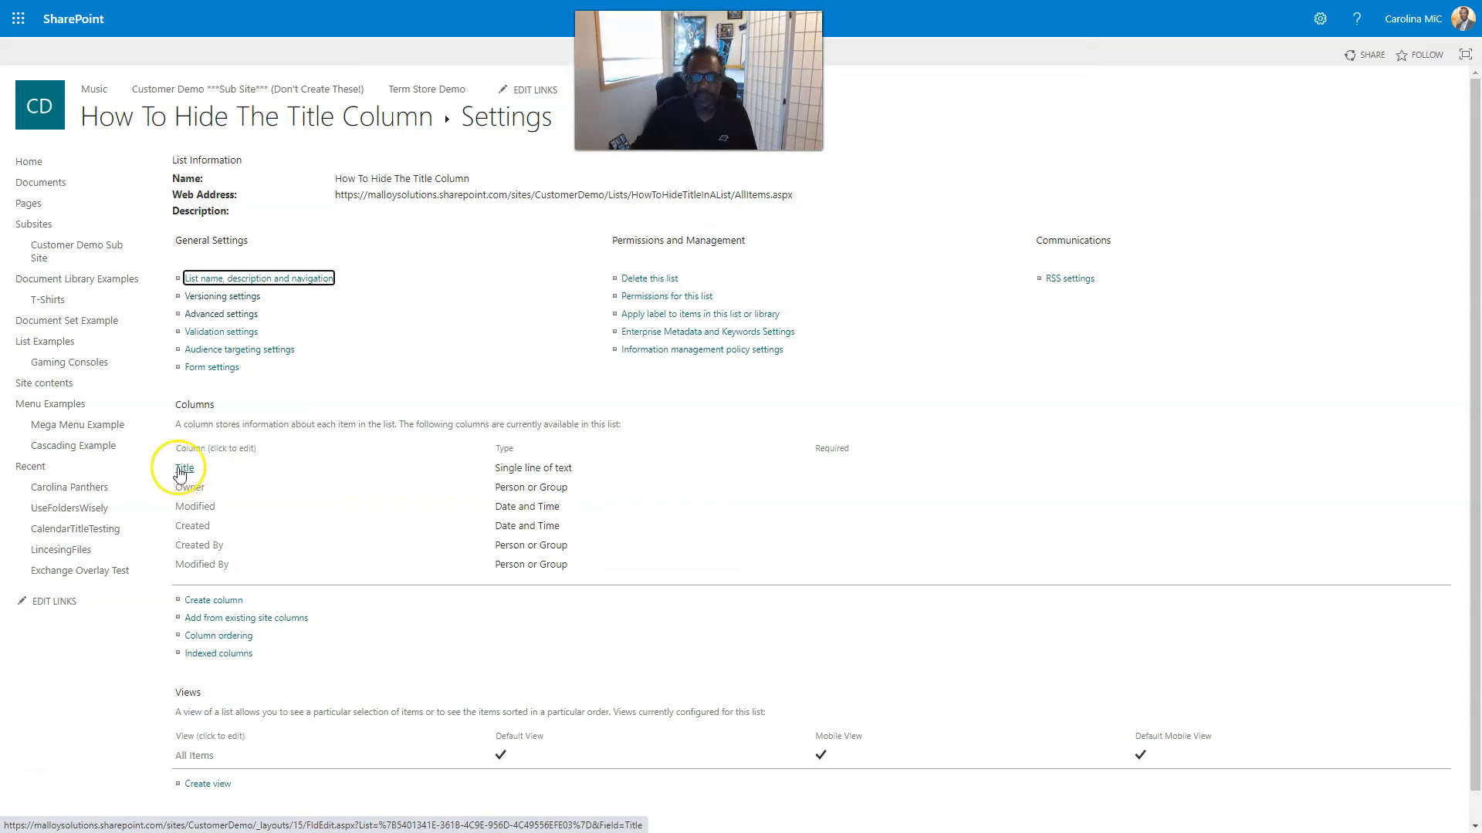
{"action": "left_click", "coordinate": [181, 472]}
{"action": "left_click", "coordinate": [186, 474]}
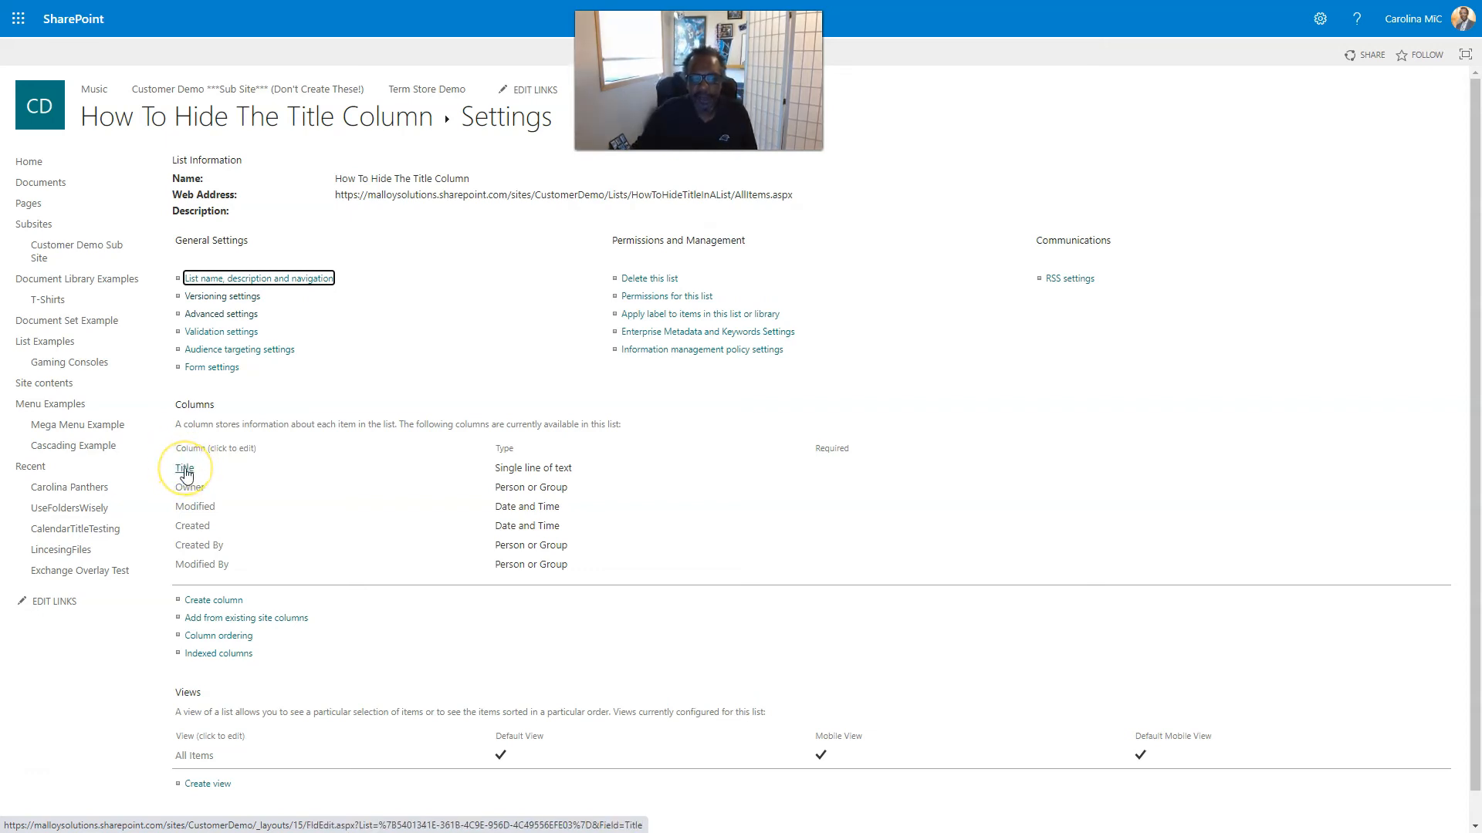
{"action": "left_click", "coordinate": [186, 474]}
{"action": "left_click", "coordinate": [189, 477]}
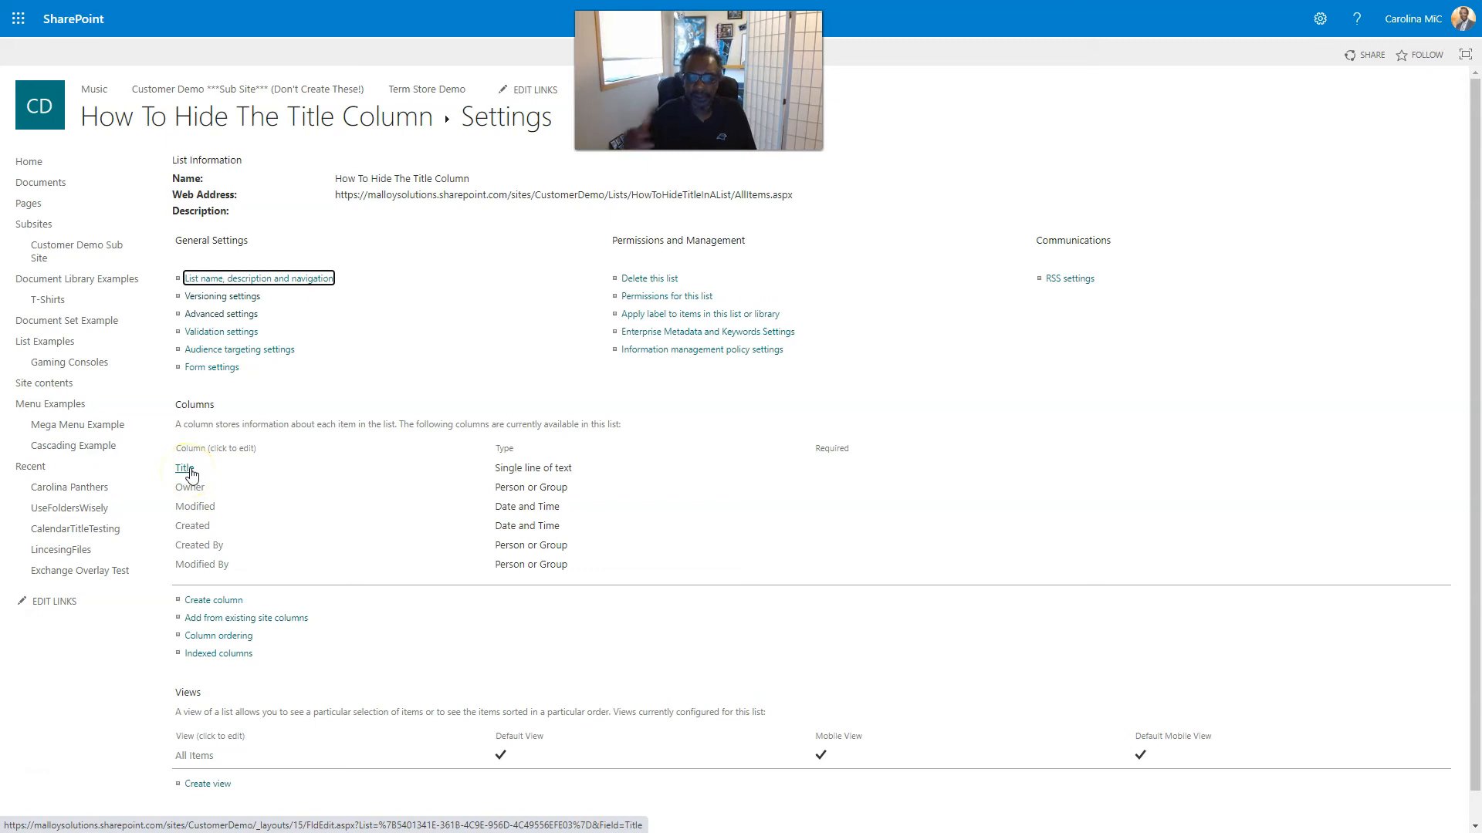
{"action": "left_click", "coordinate": [198, 465]}
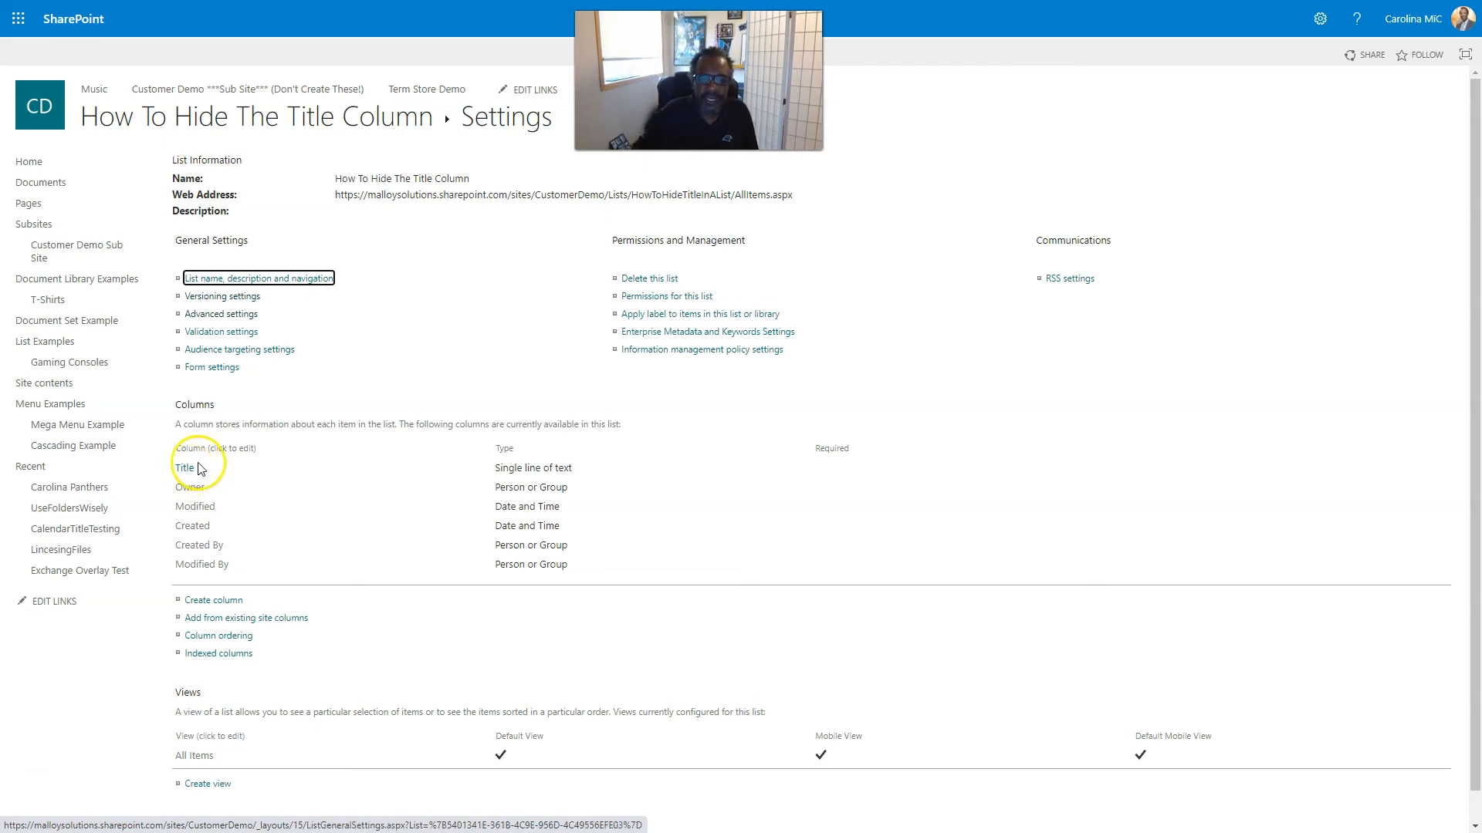
Step: Rename the list's Title column to Console Title and save the column
{"action": "left_click", "coordinate": [190, 471]}
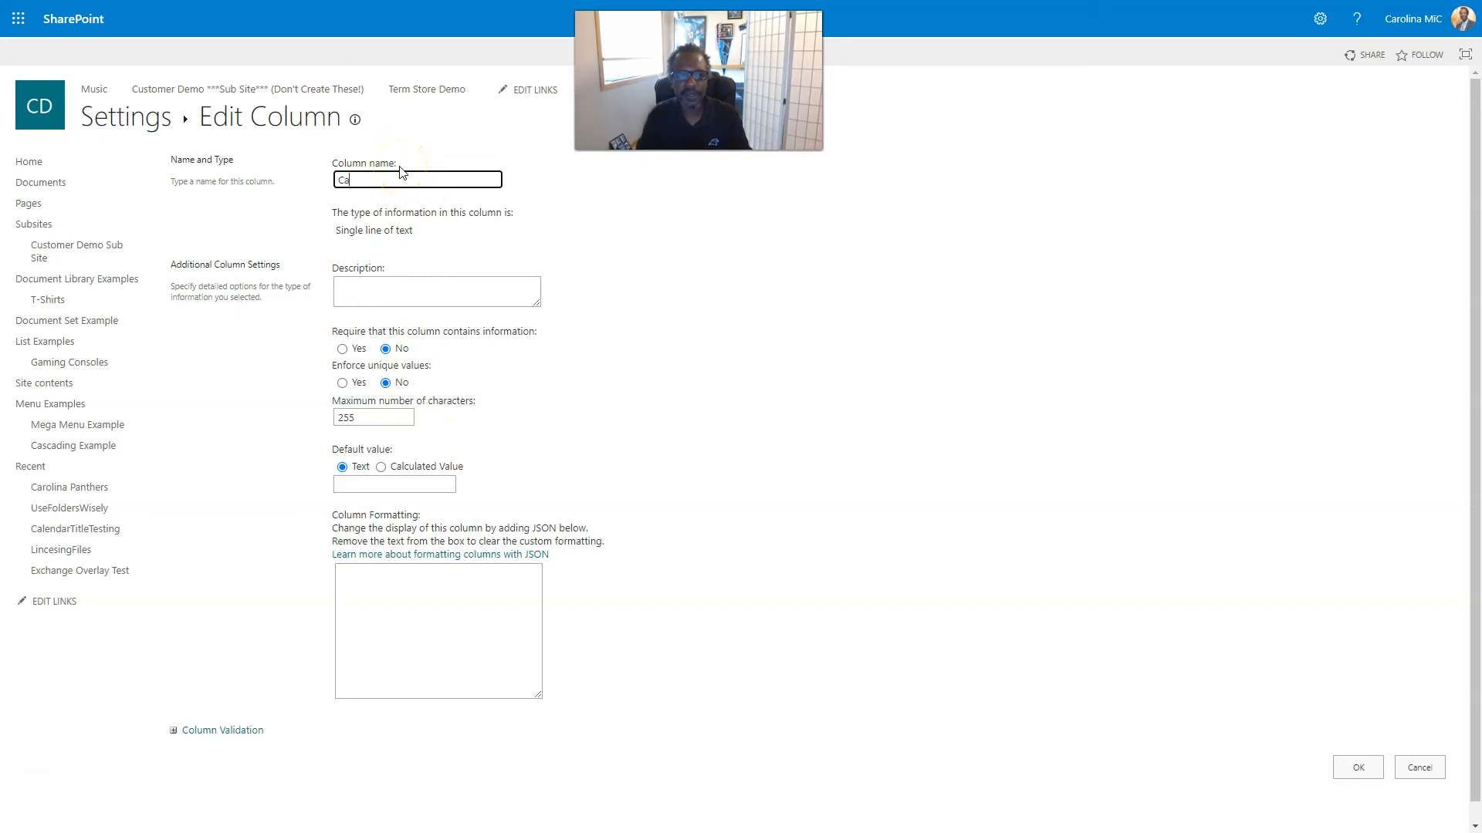
{"action": "type", "text": "sole Title"}
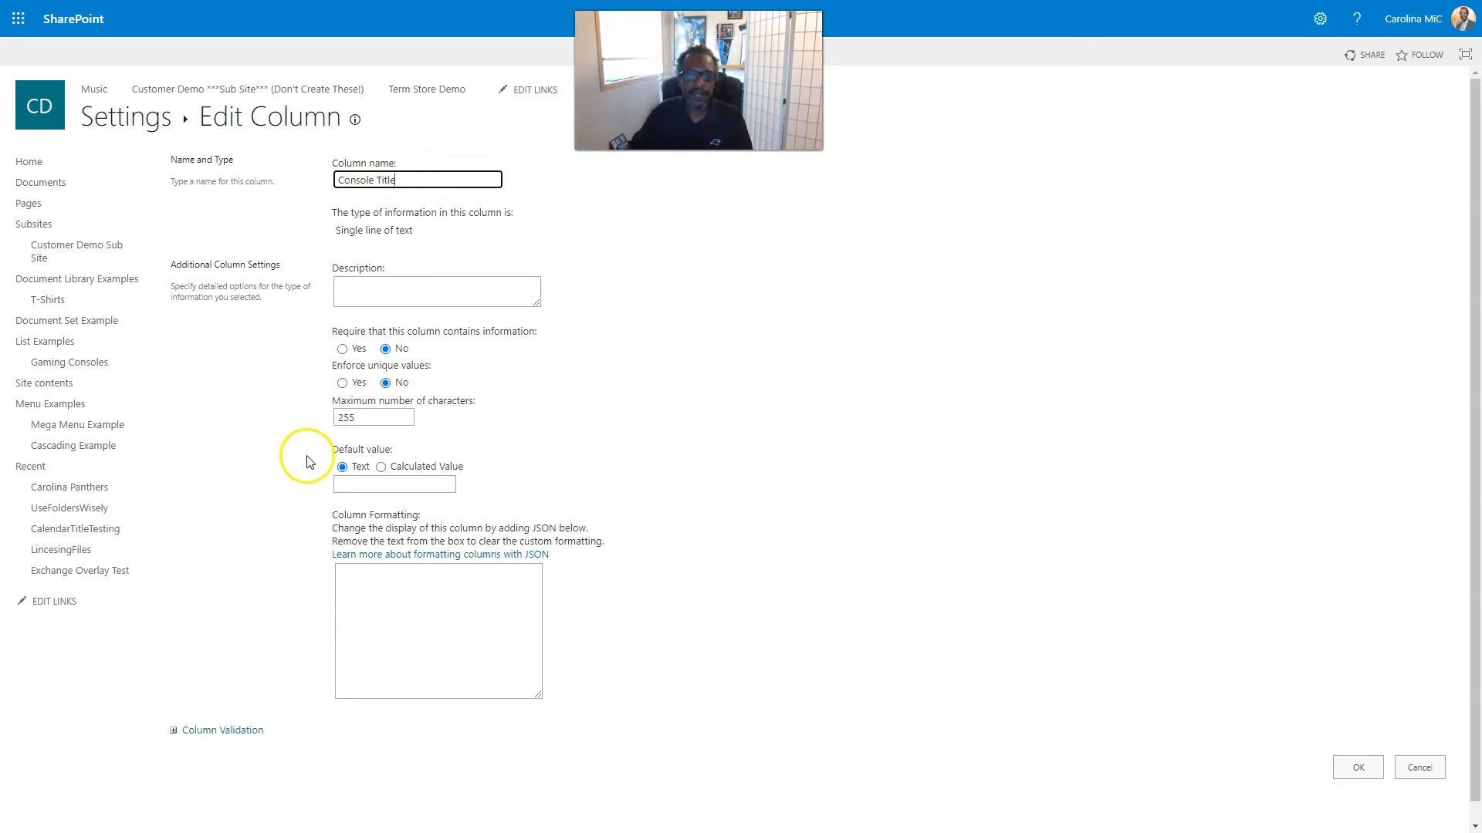
{"action": "left_click", "coordinate": [1351, 767]}
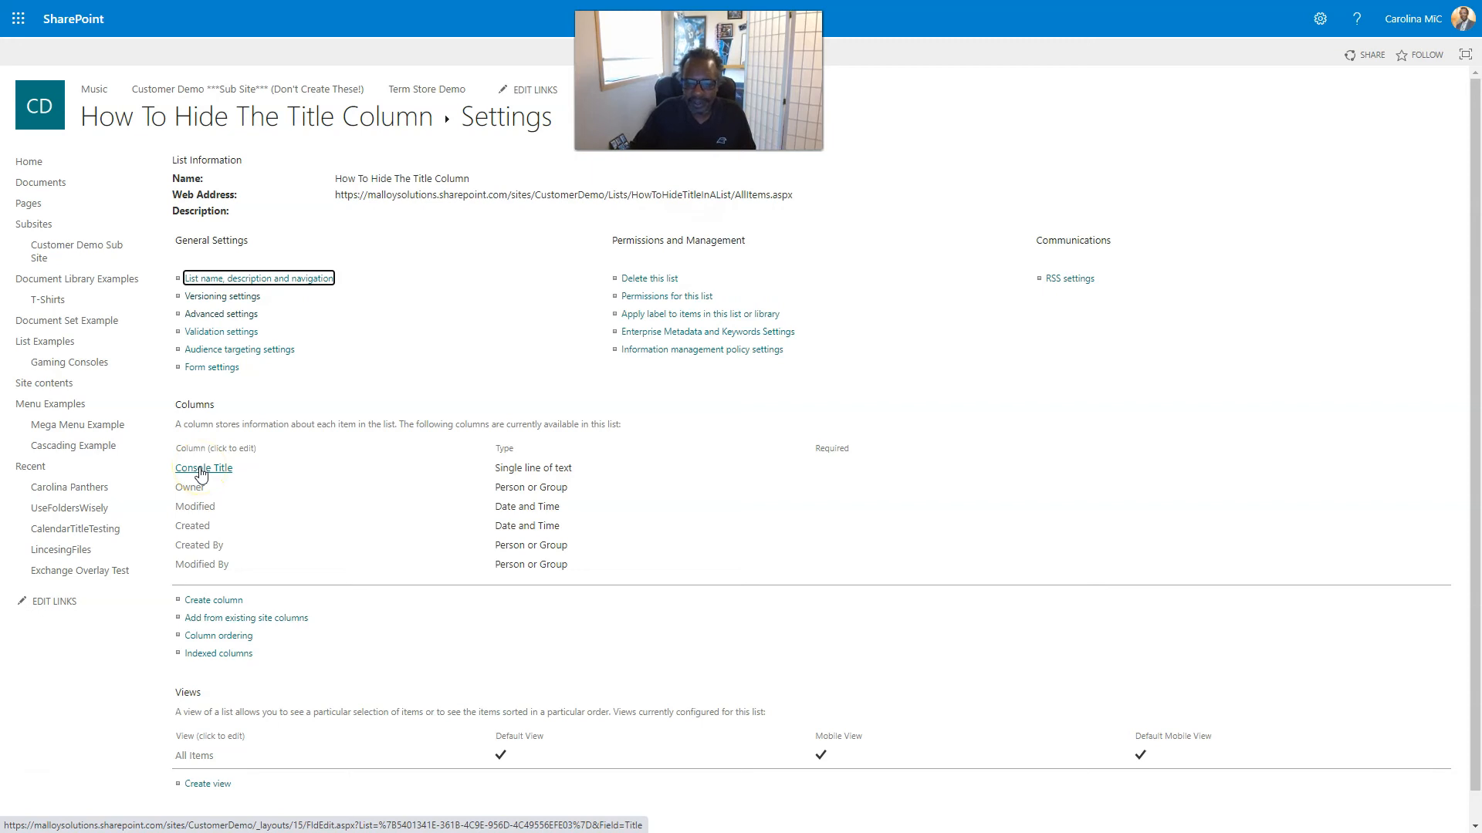
{"action": "left_click", "coordinate": [309, 444]}
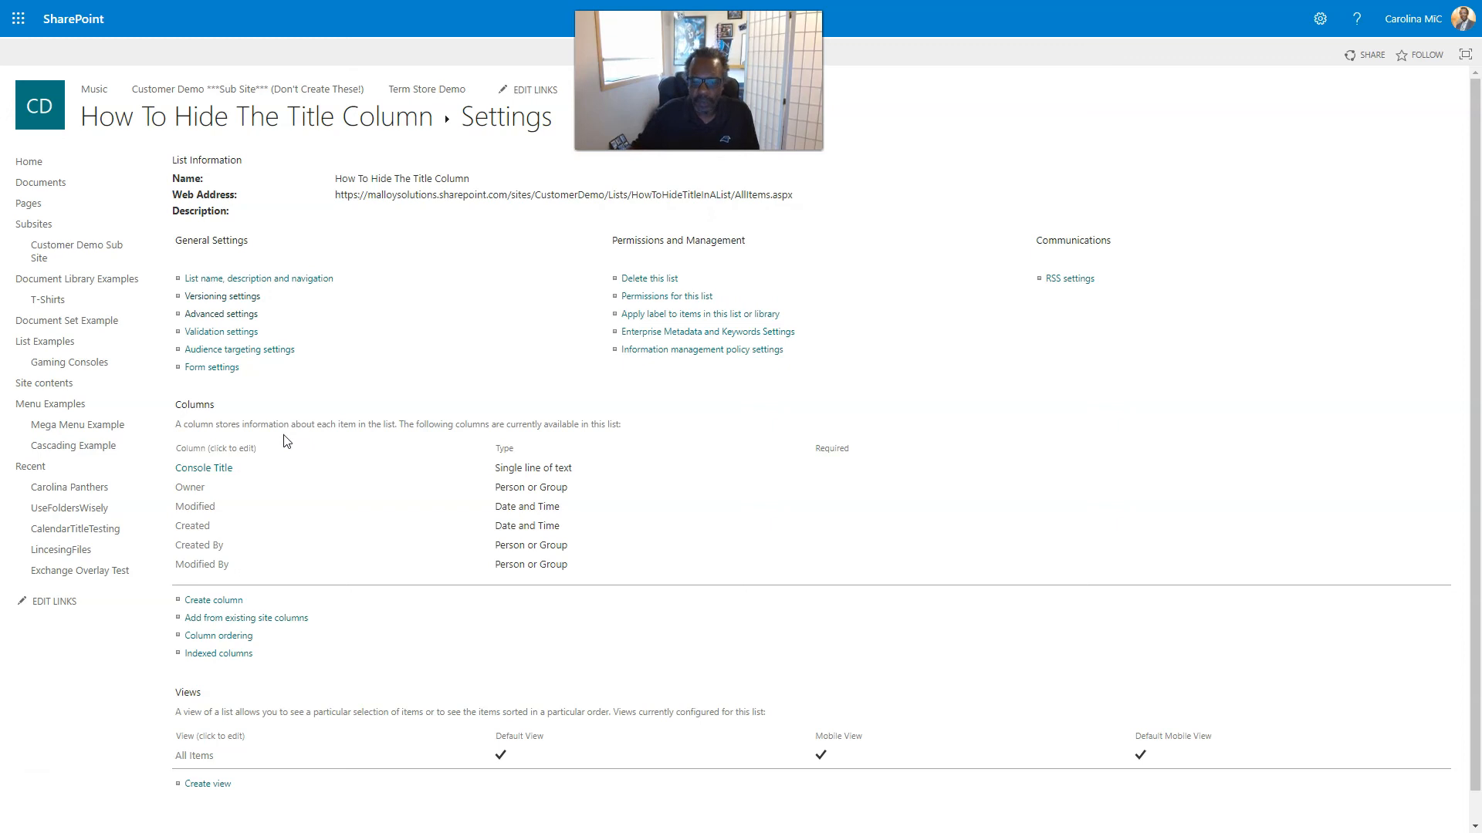
{"action": "left_click", "coordinate": [271, 443]}
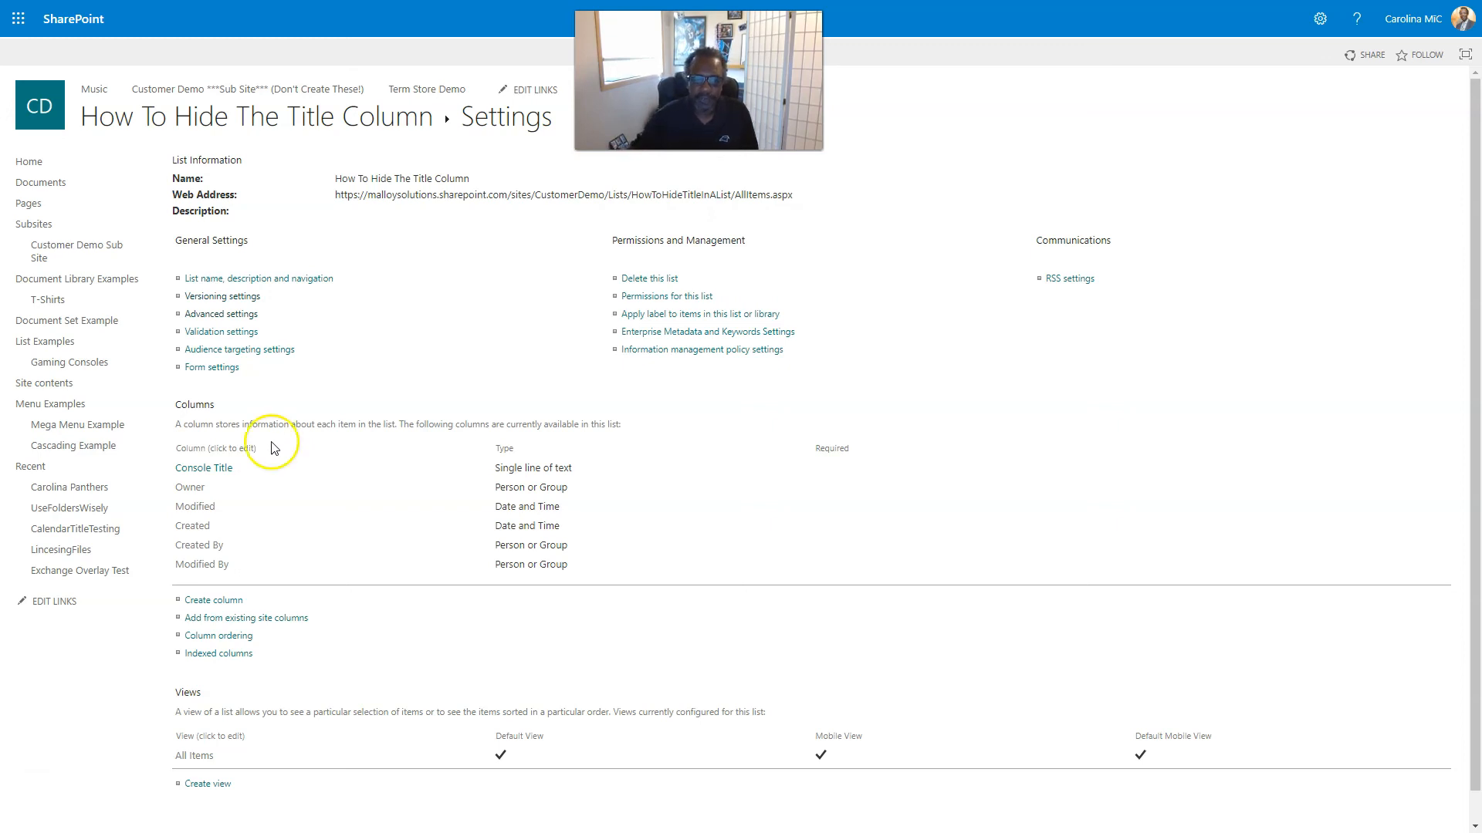
{"action": "left_click", "coordinate": [207, 475]}
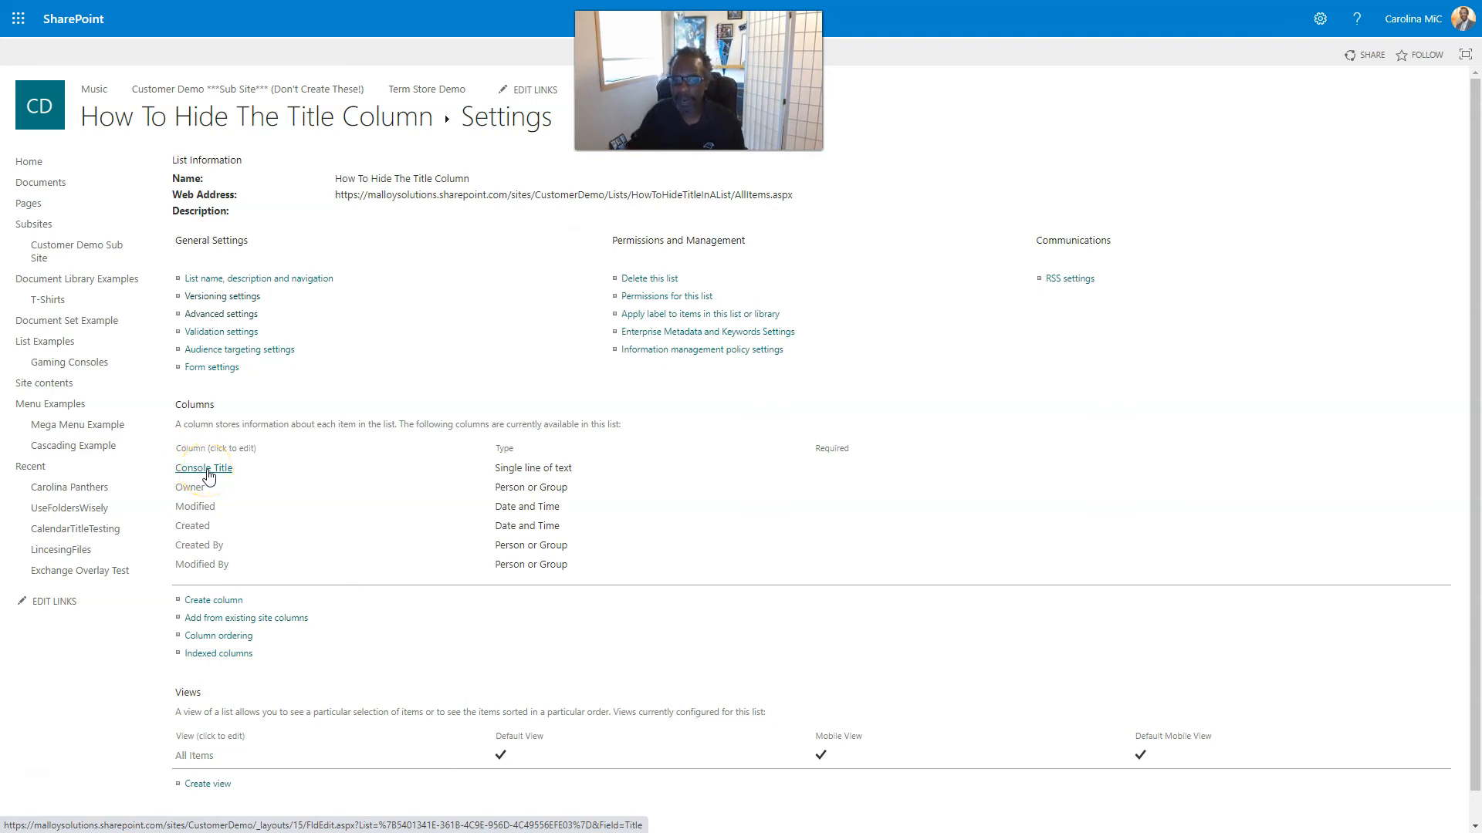
{"action": "left_click", "coordinate": [211, 477]}
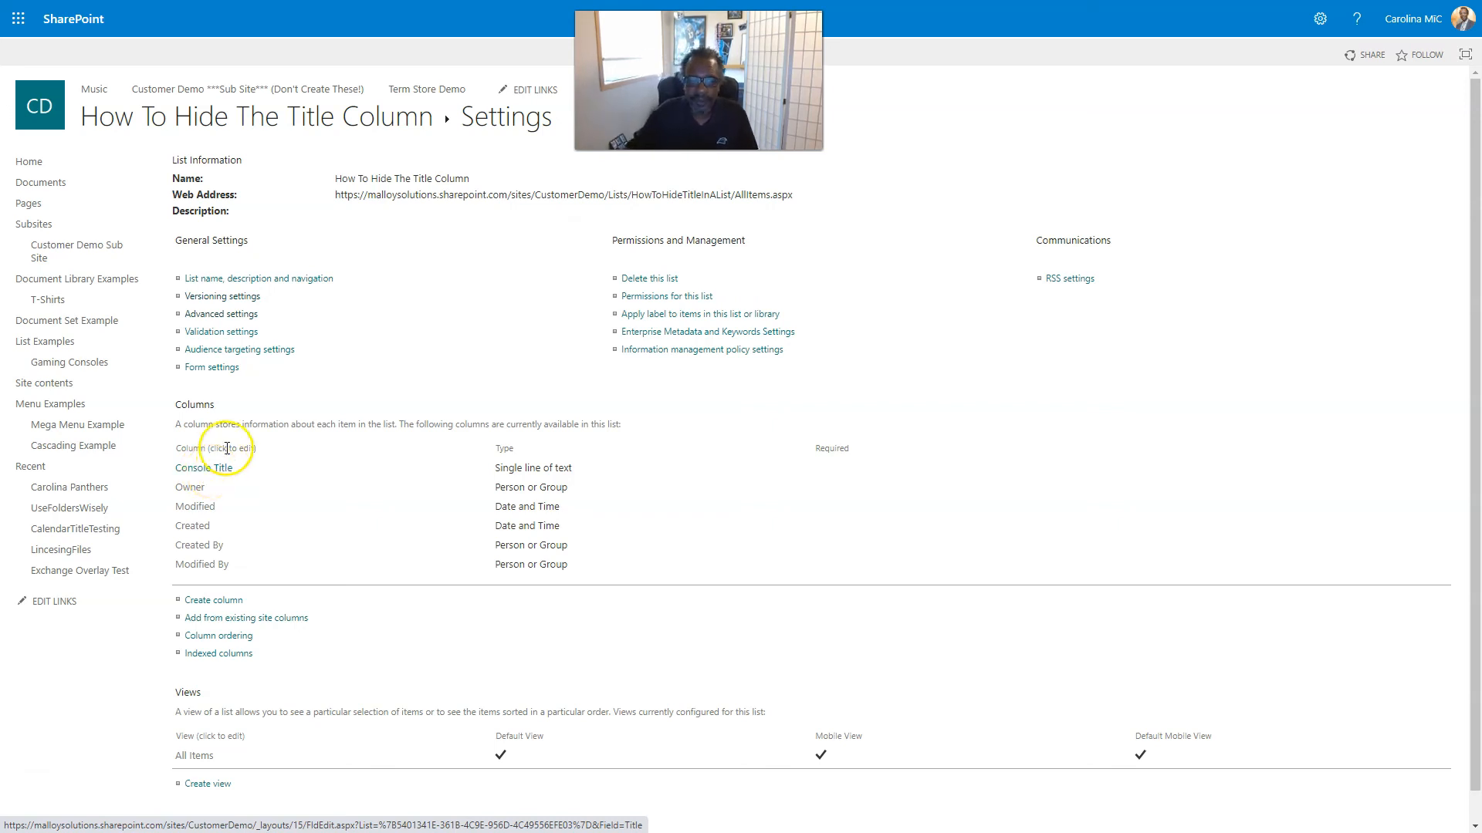
{"action": "left_click", "coordinate": [231, 476]}
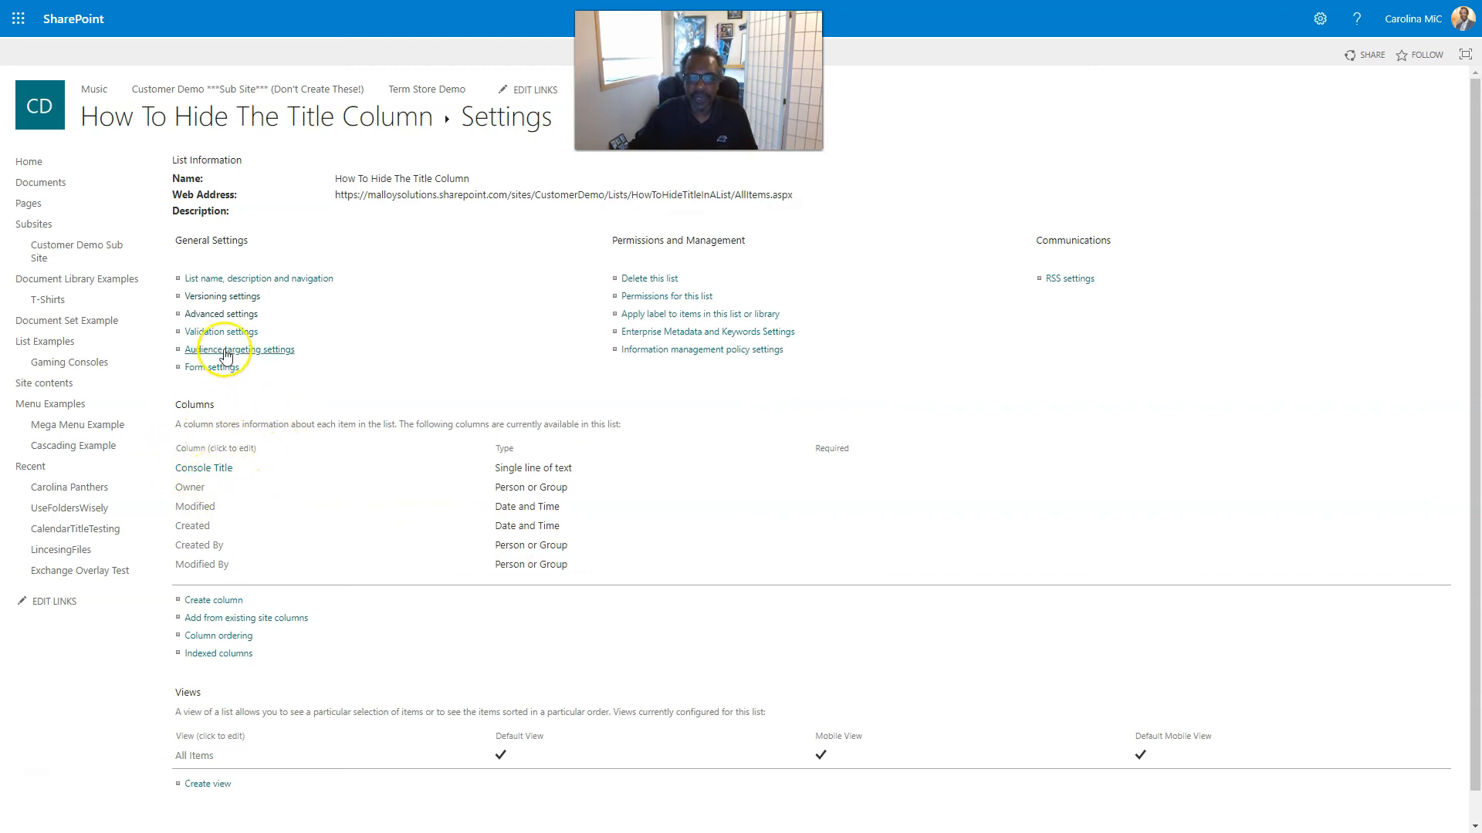
Step: Return to the list, open the new item form to check the renamed title field, and cancel it
{"action": "left_click", "coordinate": [255, 126]}
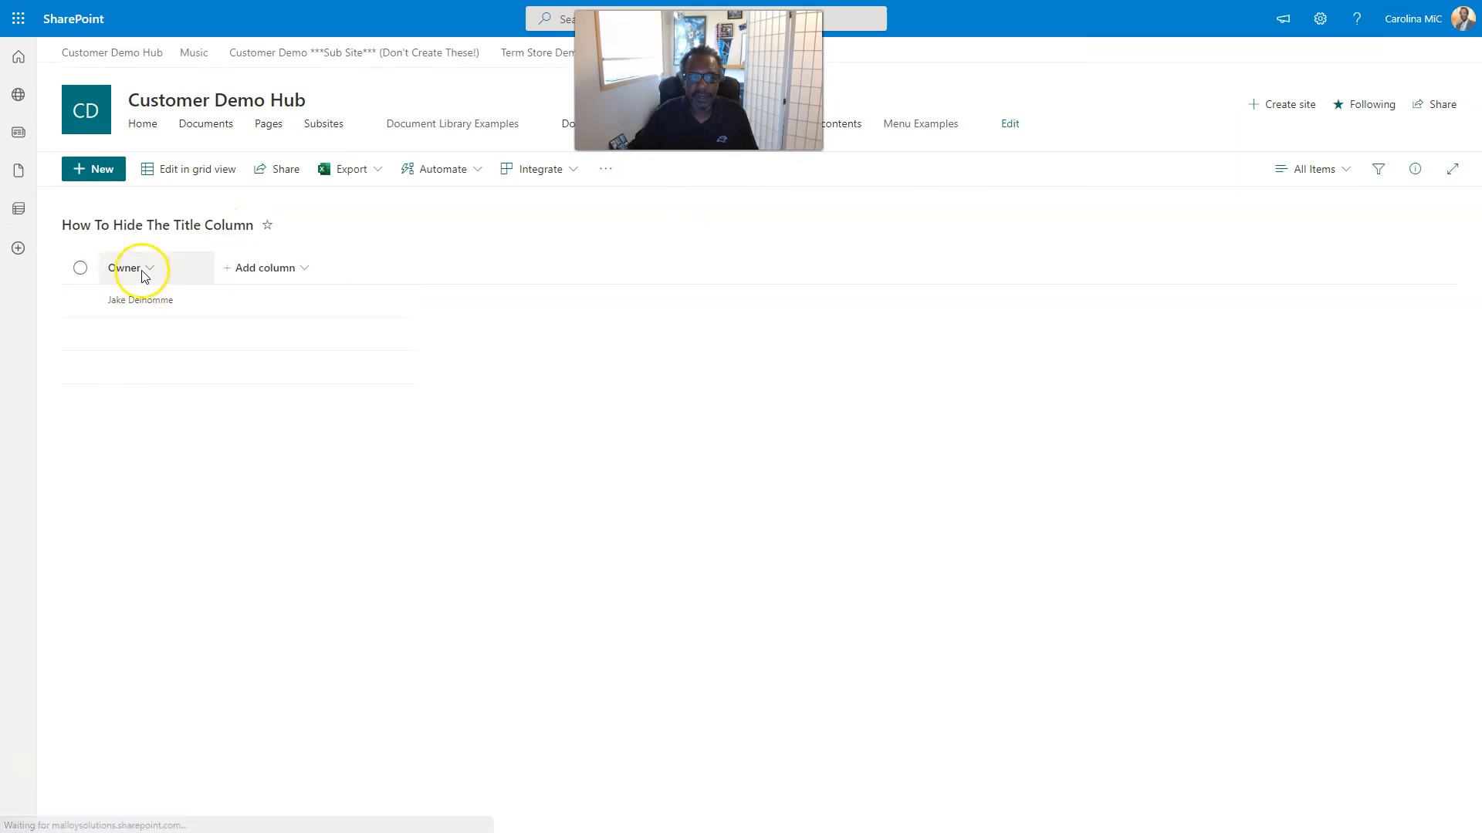
{"action": "left_click", "coordinate": [91, 169]}
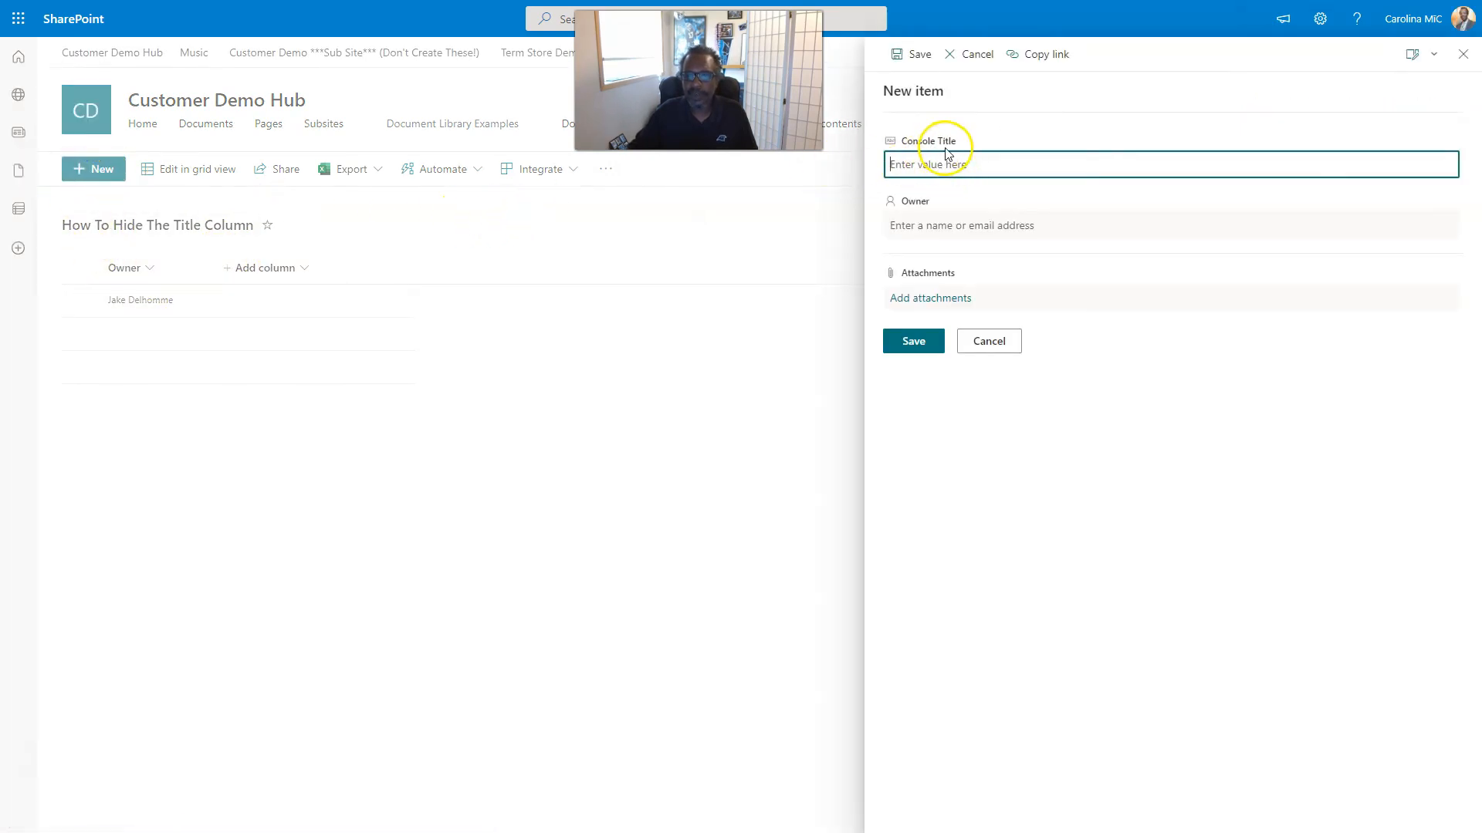
{"action": "left_click", "coordinate": [988, 341]}
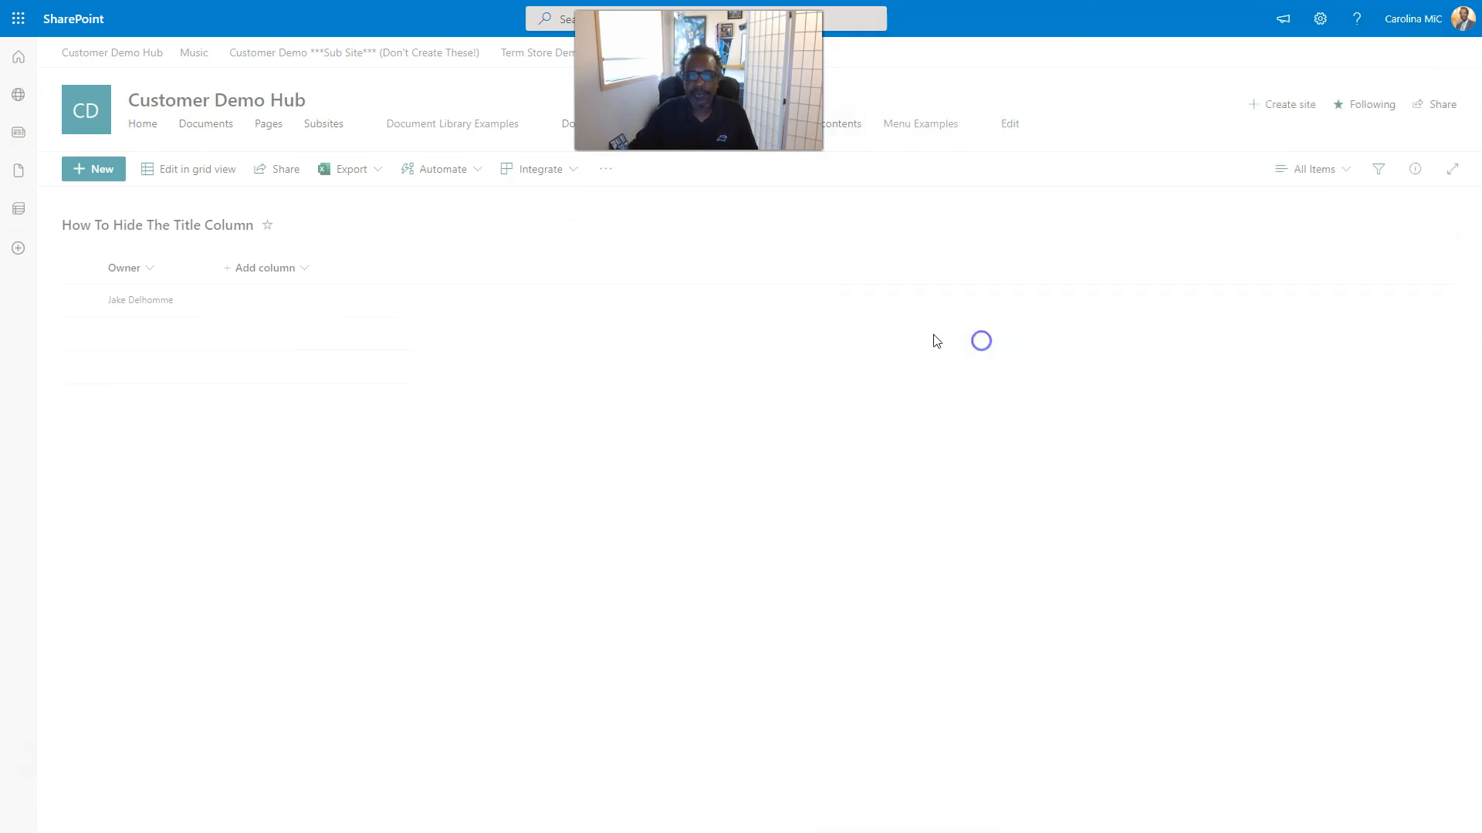
Step: Show the Console Title column in the All Items view, place it above Owner, and apply the change
{"action": "left_click", "coordinate": [303, 268]}
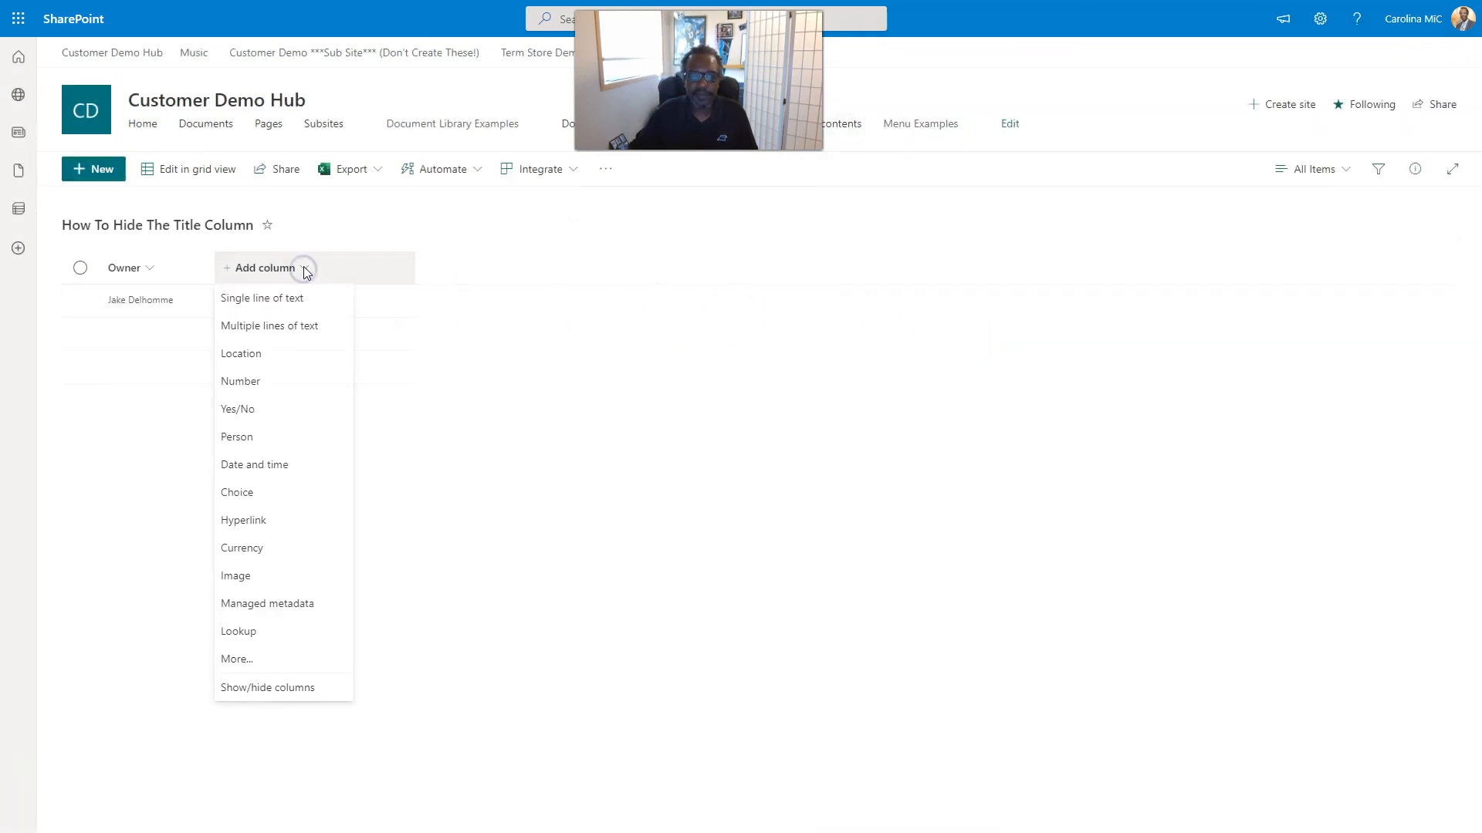
{"action": "left_click", "coordinate": [263, 693]}
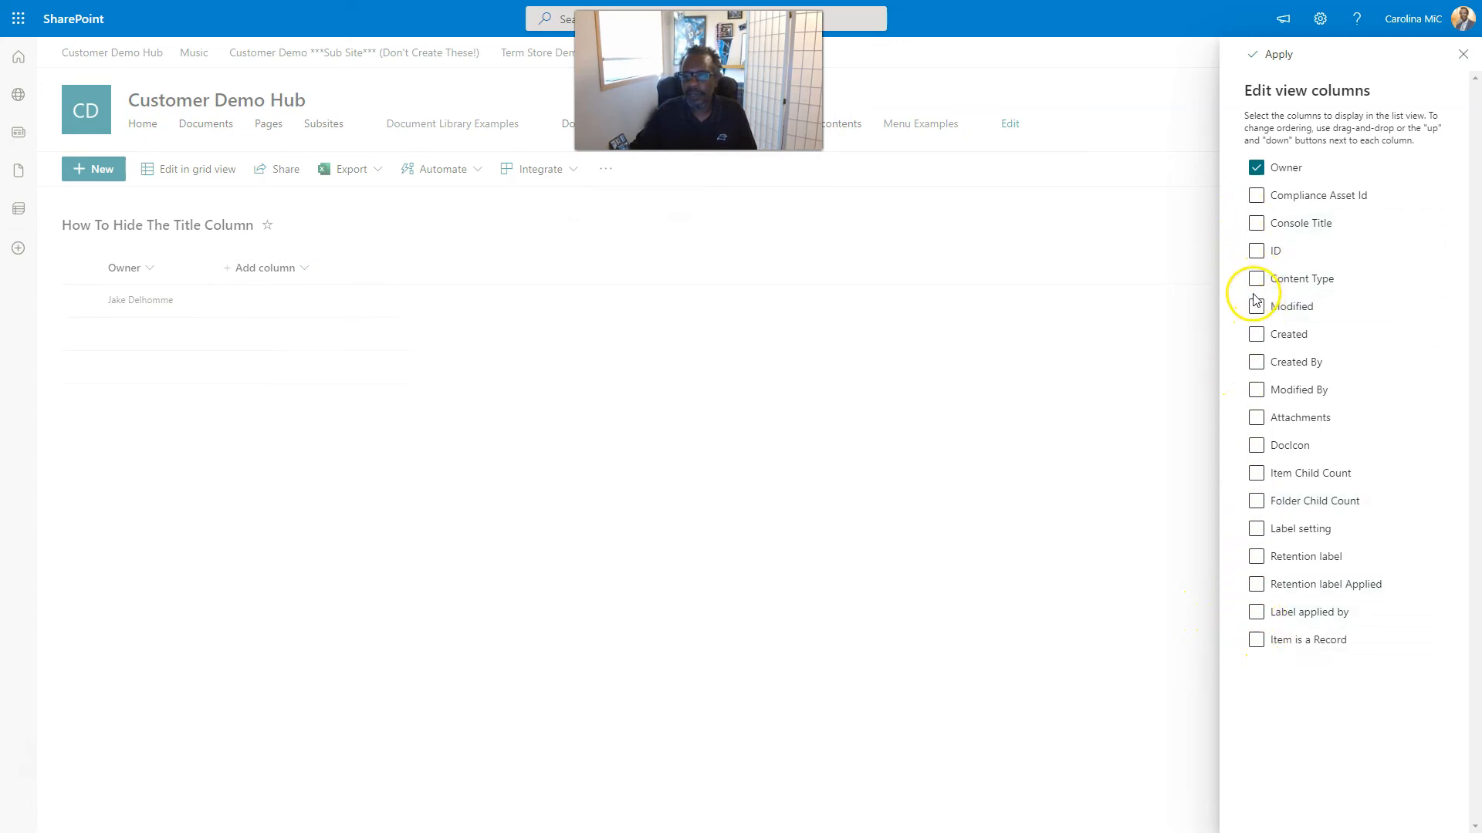
{"action": "left_click", "coordinate": [1257, 223]}
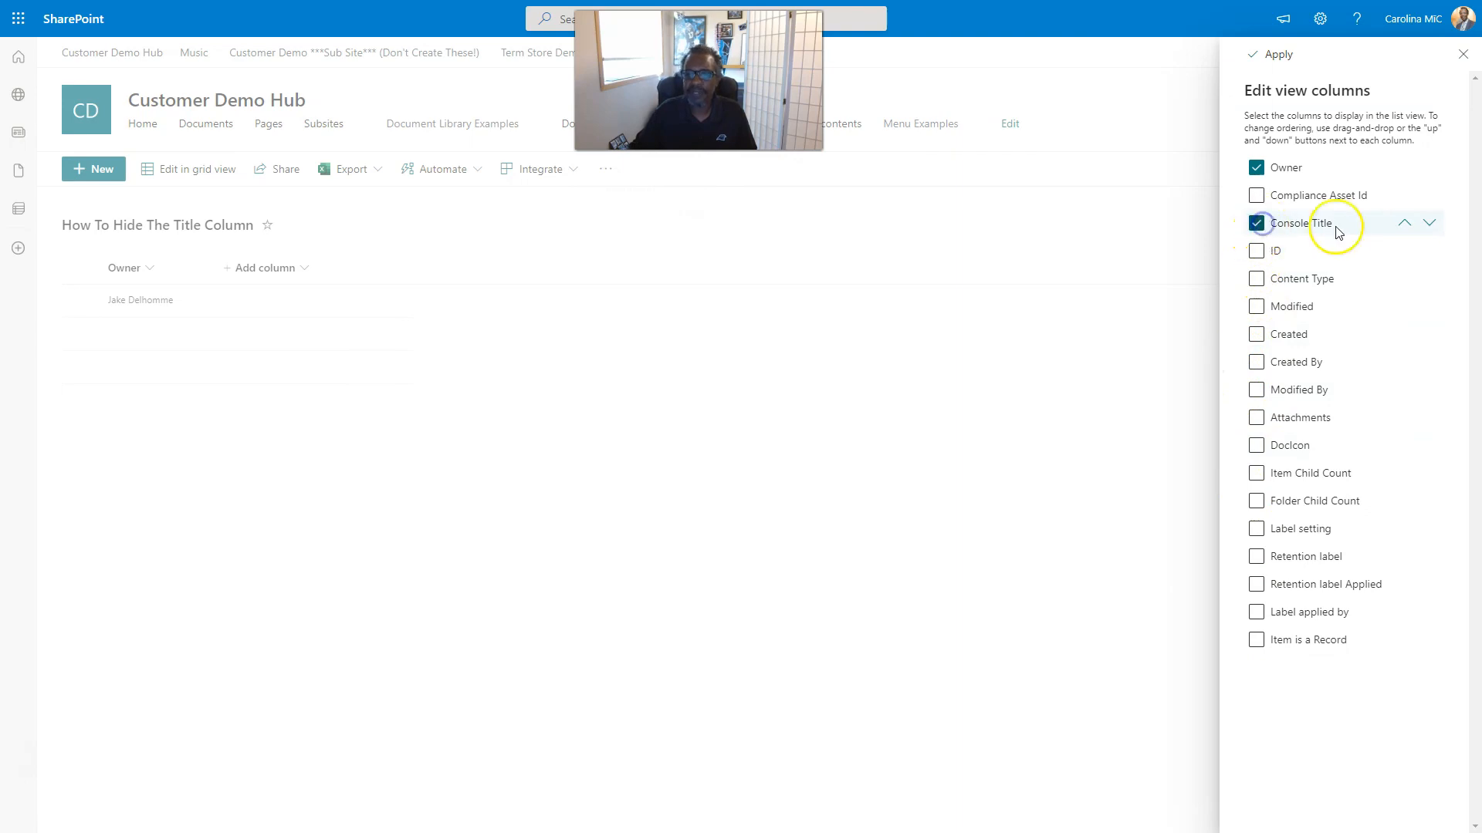
{"action": "left_click_drag", "start_coordinate": [1329, 229], "coordinate": [1311, 170]}
{"action": "left_click", "coordinate": [1276, 54]}
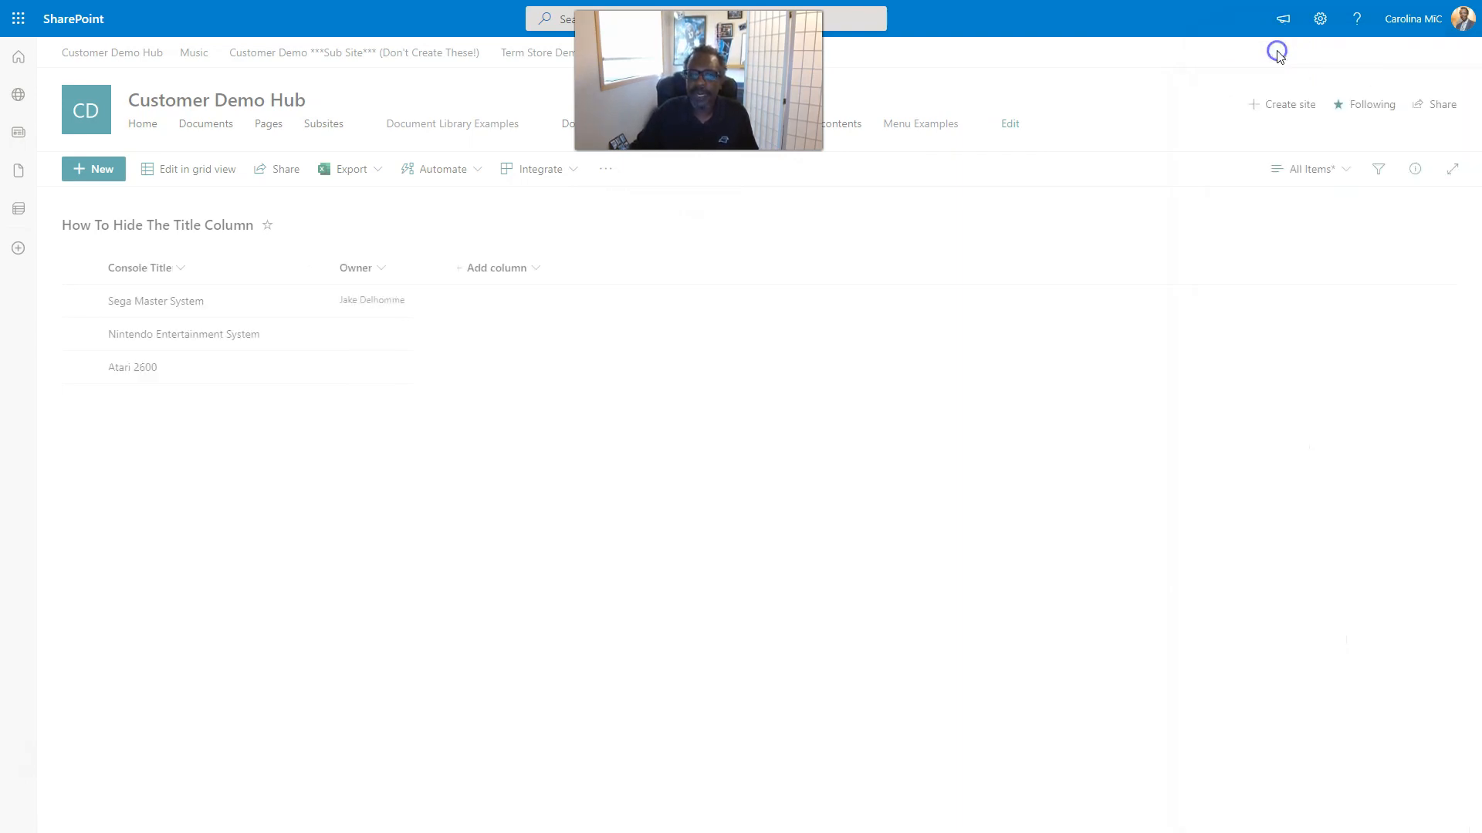